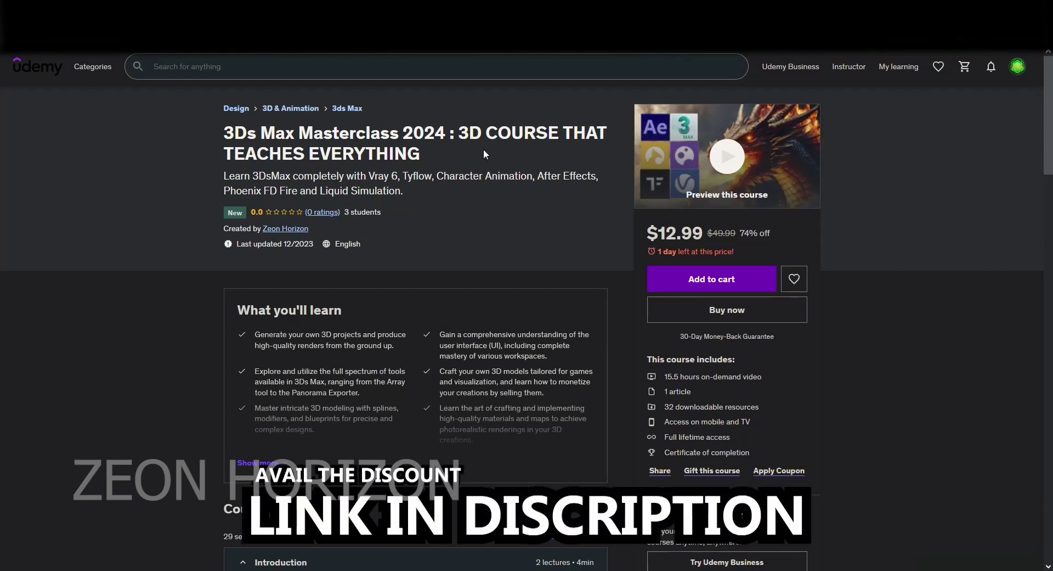
left_click_drag(405, 172, 545, 172)
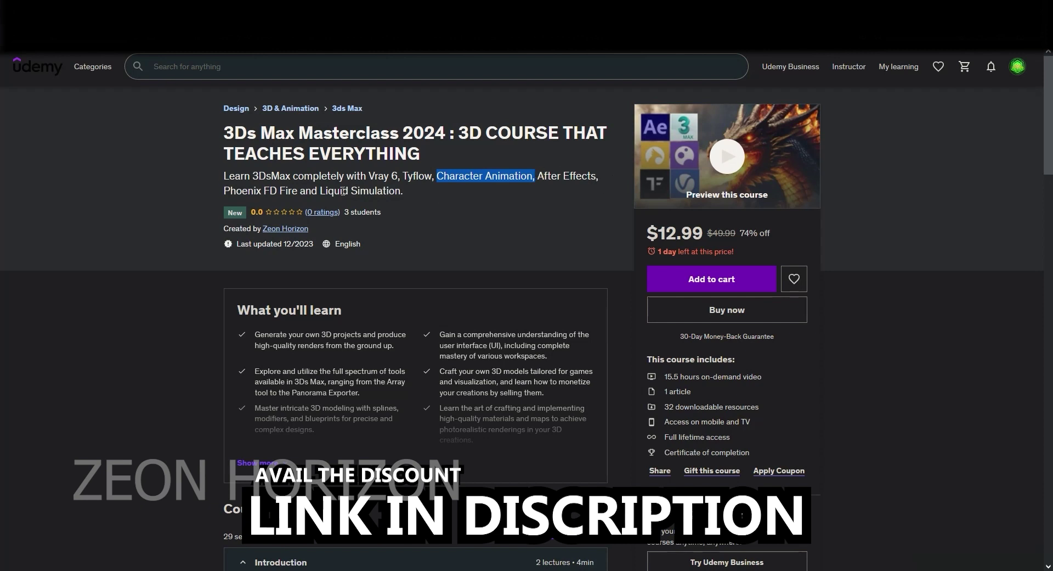
left_click(487, 215)
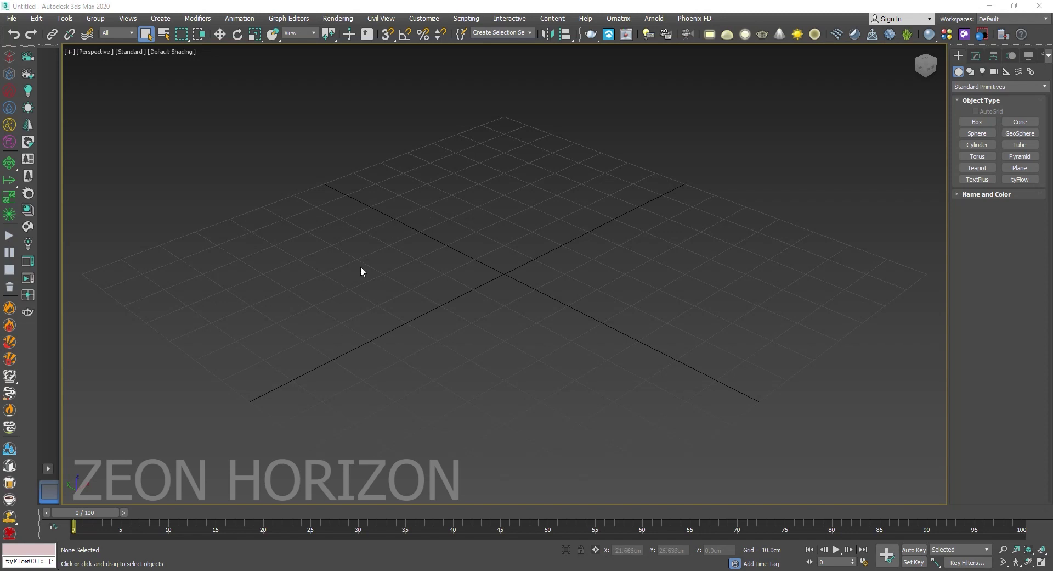
Create a rectangular box on the ground grid behind the centre of the perspective view
left_click(977, 121)
left_click_drag(623, 184, 583, 310)
left_click(554, 242)
right_click(555, 242)
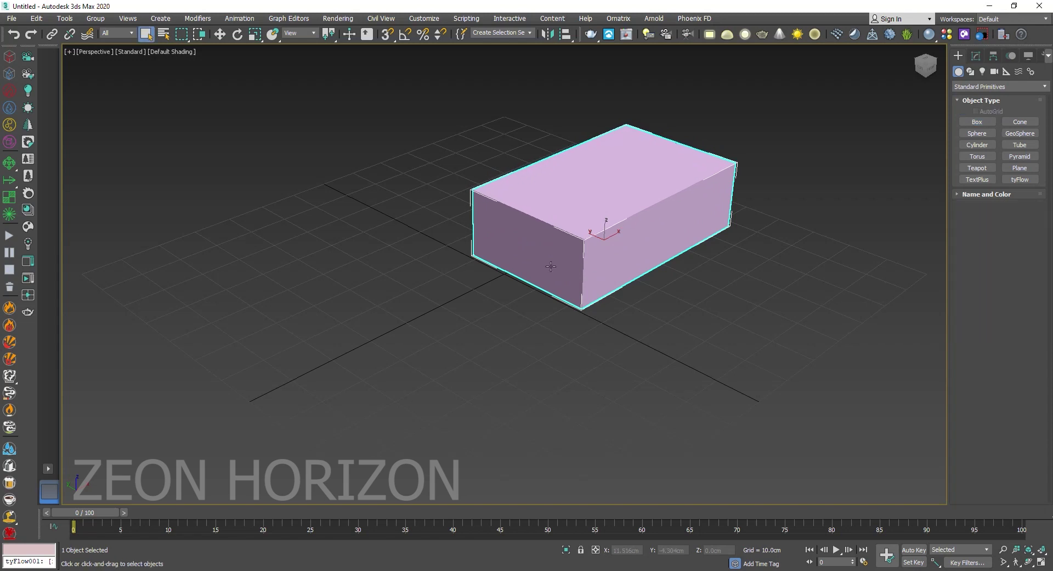
Animate the box with Auto Key so it moves diagonally across the grid towards the viewer by frame 45
left_click_drag(109, 512, 512, 490)
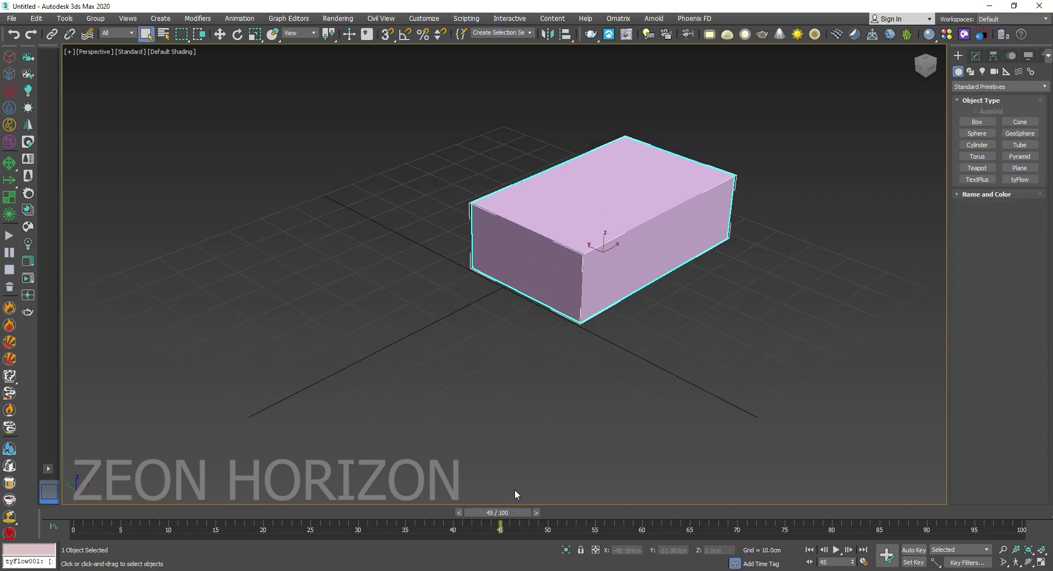
key("n")
key("w")
left_click_drag(618, 246, 299, 412)
left_click(904, 548)
left_click_drag(496, 511, 246, 512)
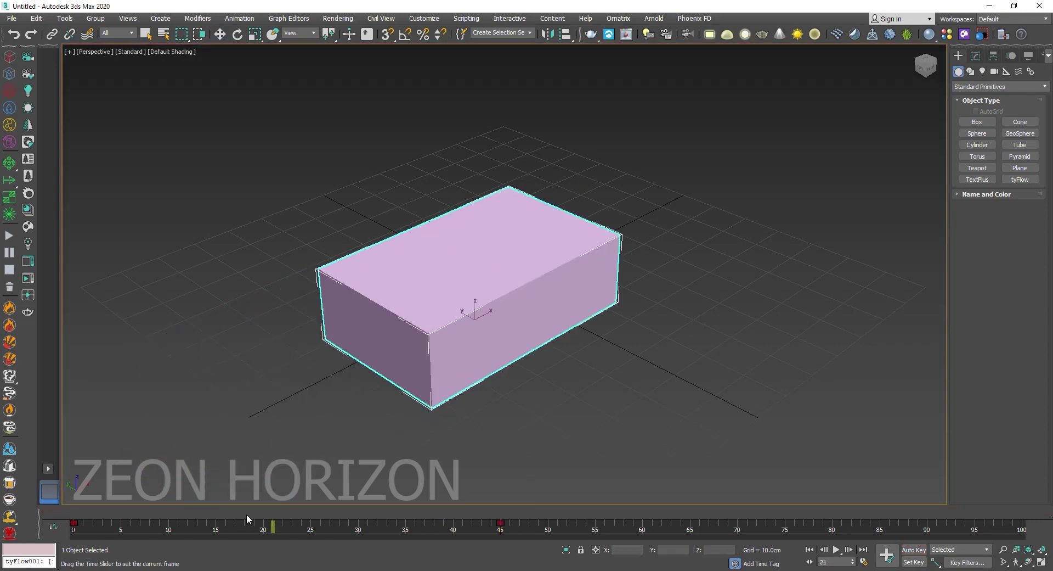
Create a thin upright wall box about 125 cm long, 4 cm wide and 58 cm high, and shift it along X to about -30.4 cm
left_click(979, 121)
left_click_drag(211, 249, 573, 493)
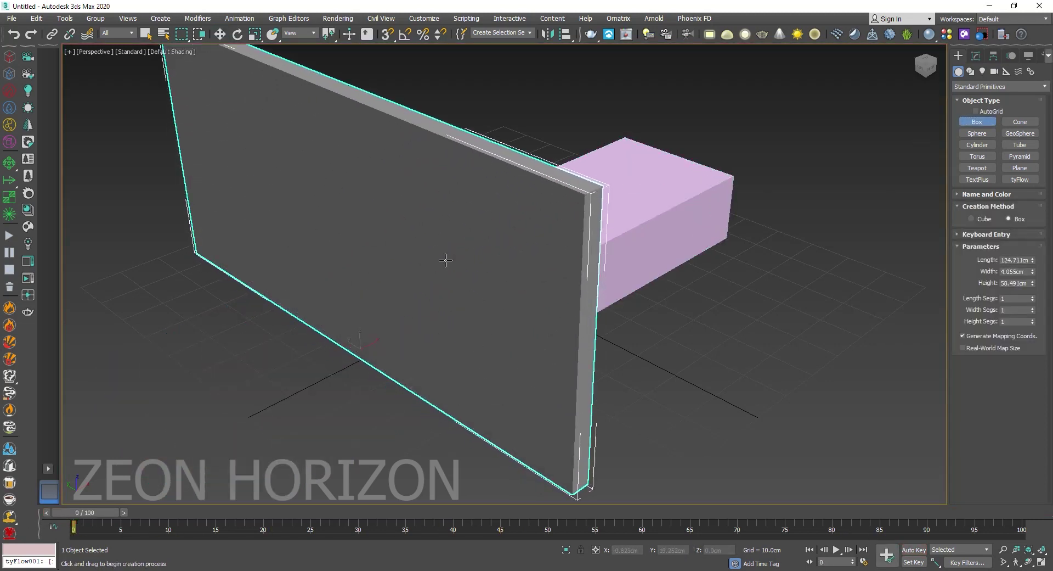
left_click(445, 261)
middle_click_drag(444, 260, 518, 317, "alt")
key("w")
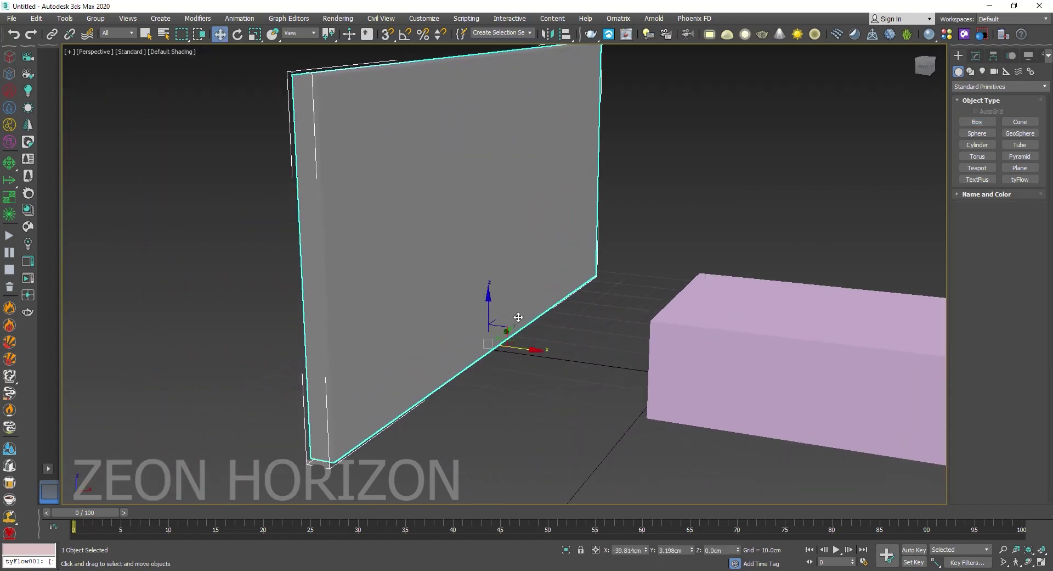
left_click_drag(526, 348, 568, 354)
left_click(976, 55)
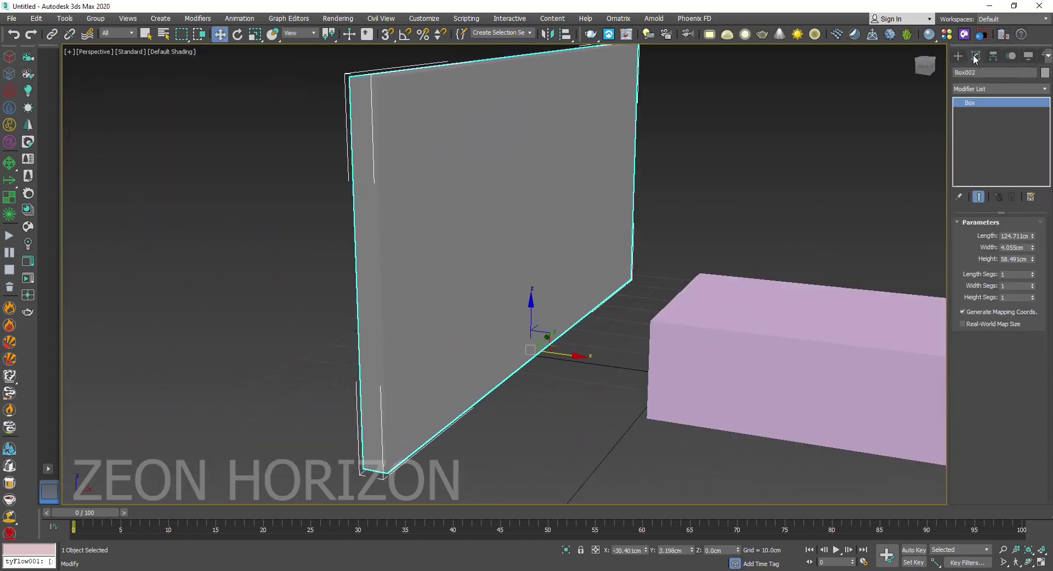
left_click(846, 222)
Create a tyFlow object with an icon of about 10 cm on the grid behind the first box
scroll(768, 235, "down", 5)
middle_click_drag(740, 240, 679, 199, "alt")
left_click(958, 56)
left_click(1021, 180)
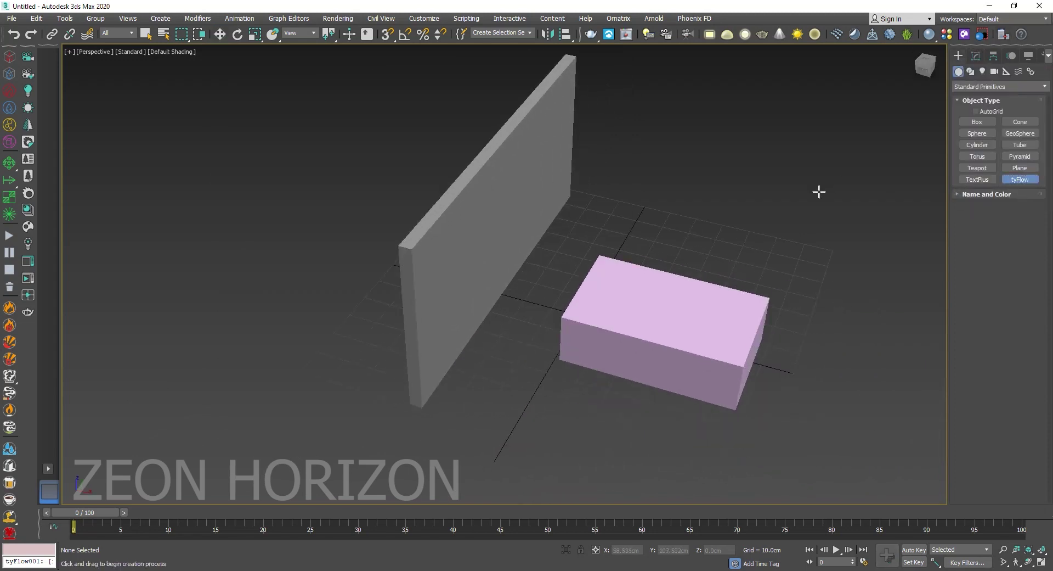
left_click_drag(795, 203, 813, 235)
key("w")
Open the tyFlow editor for the new flow and place its window beside the viewport
left_click(975, 55)
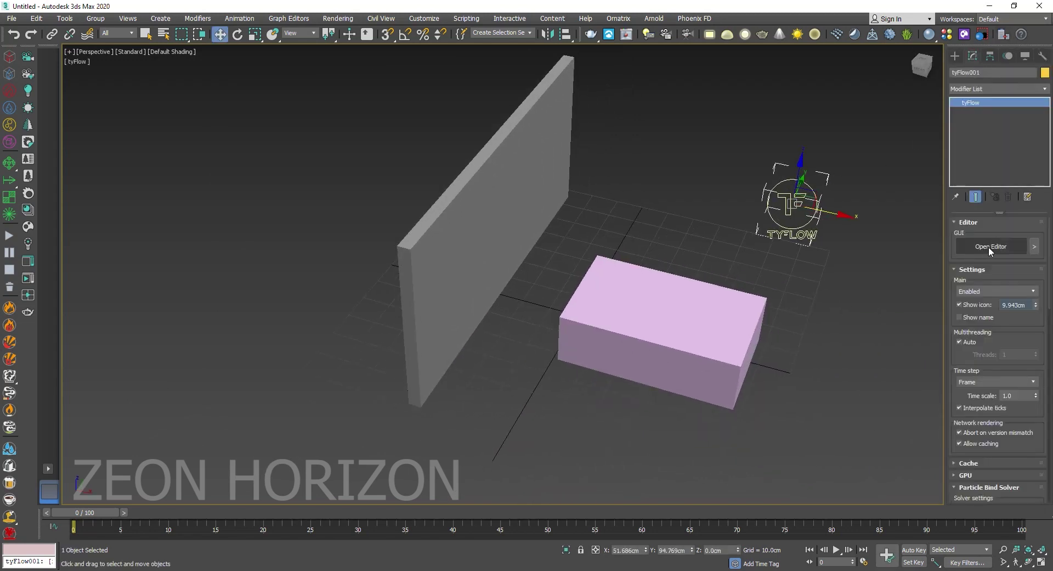
left_click_drag(944, 257, 499, 254)
left_click(533, 246)
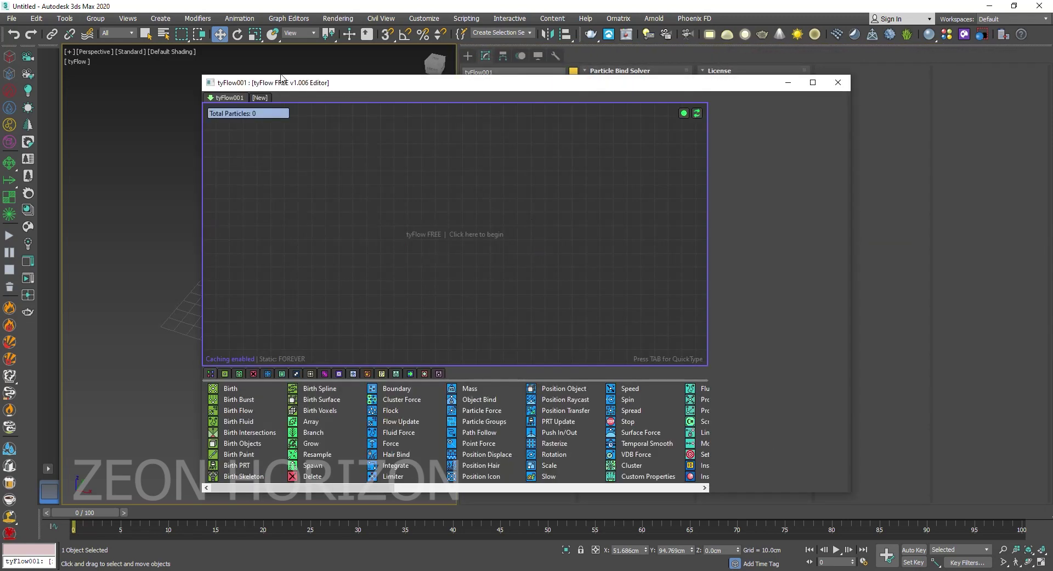
left_click_drag(266, 89, 565, 65)
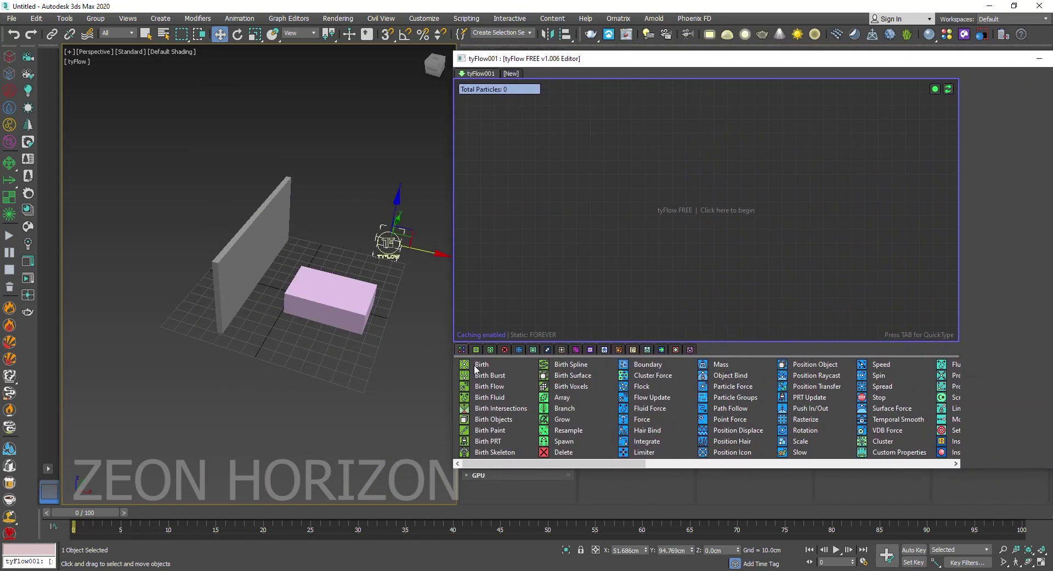
Create an event with a Birth Objects operator and pick the thin wall as its source object
left_click_drag(495, 420, 517, 129)
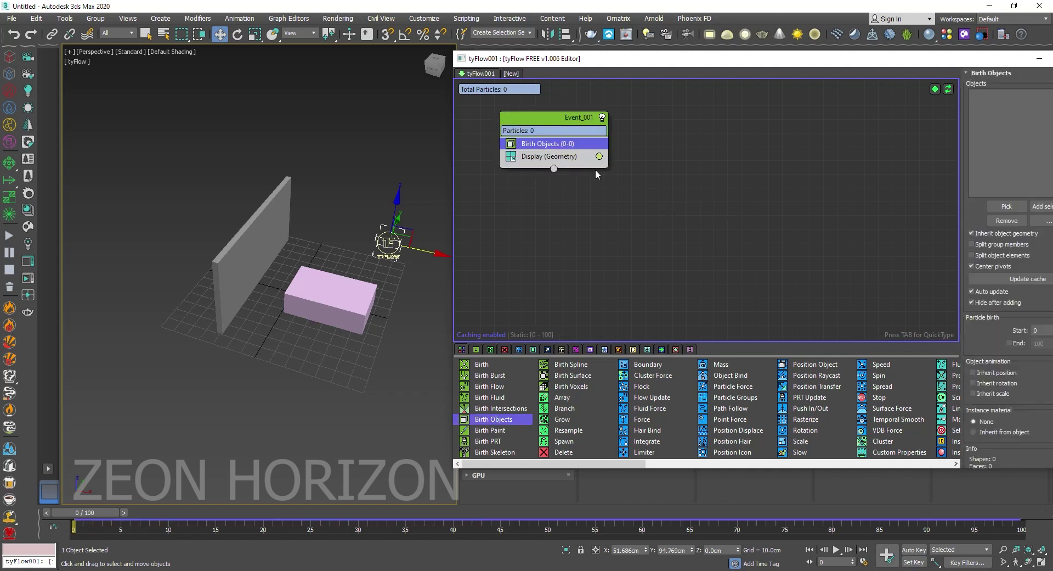
left_click_drag(453, 51, 555, 63)
left_click(893, 211)
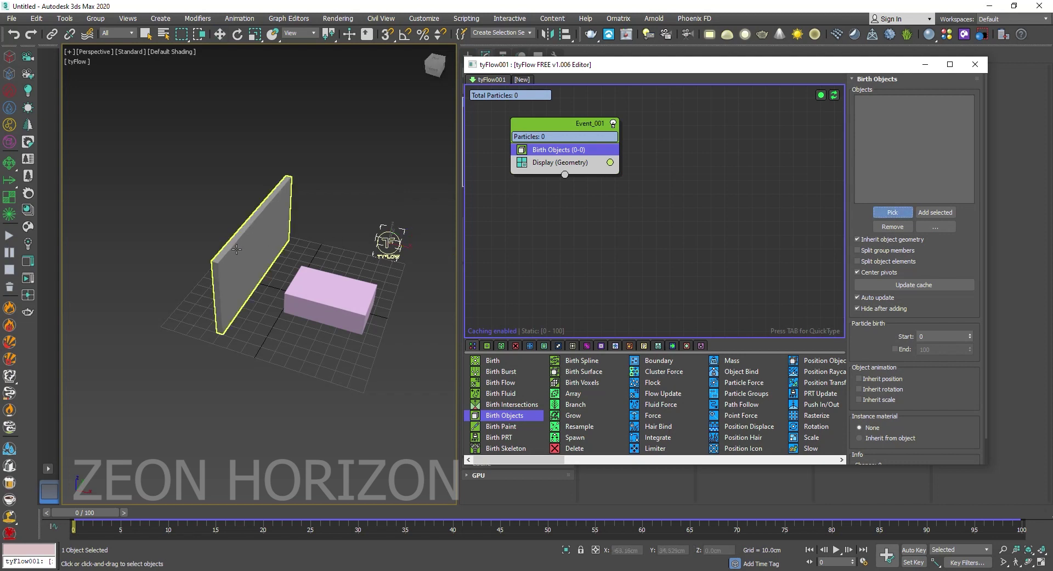
left_click(239, 252)
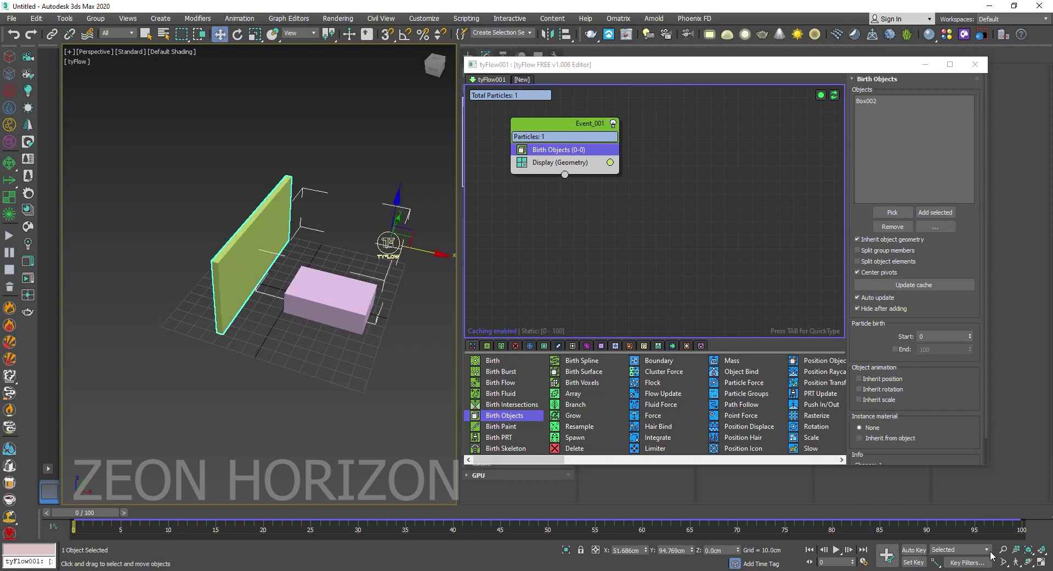
left_click_drag(562, 126, 552, 126)
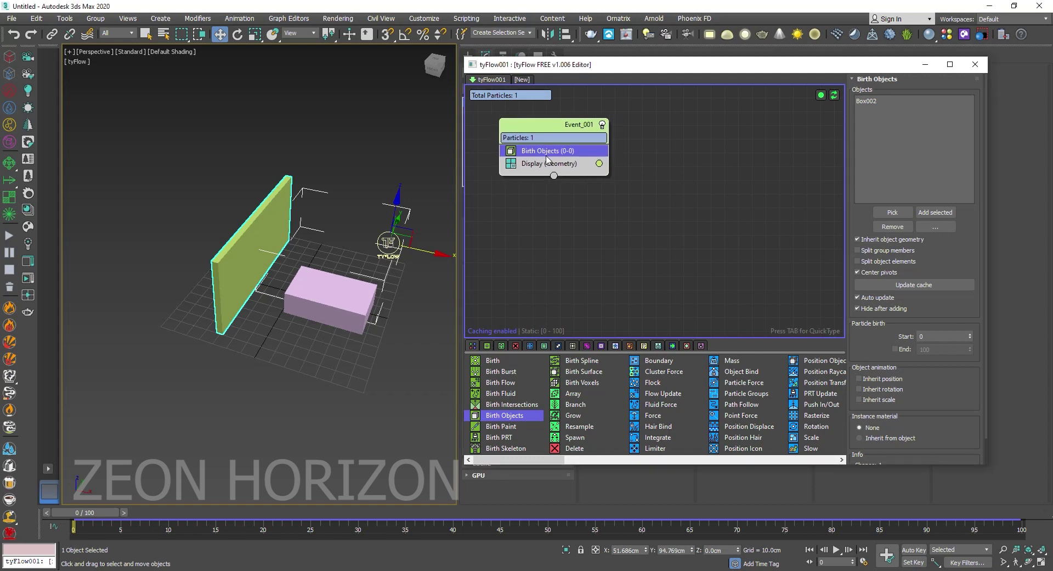
Add a Voronoi Fracture operator to the event after Birth Objects
key("Tab")
type("vo")
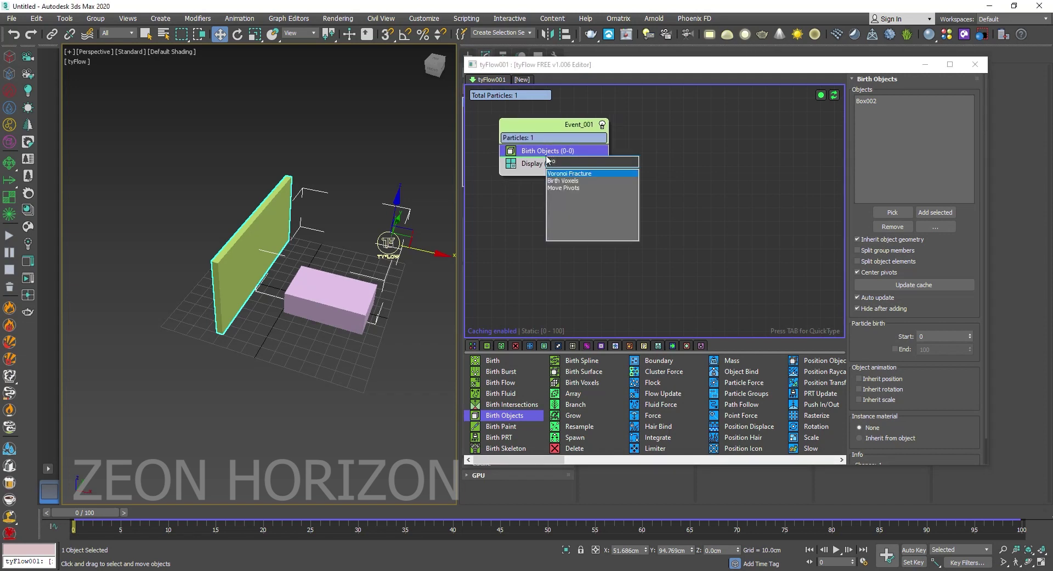
left_click(571, 173)
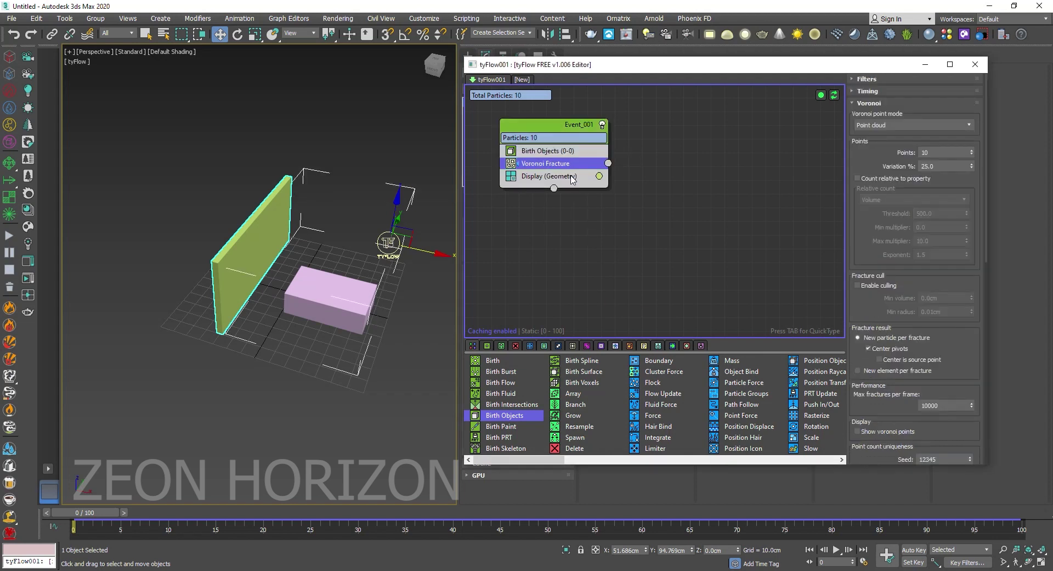
middle_click_drag(274, 263, 275, 281)
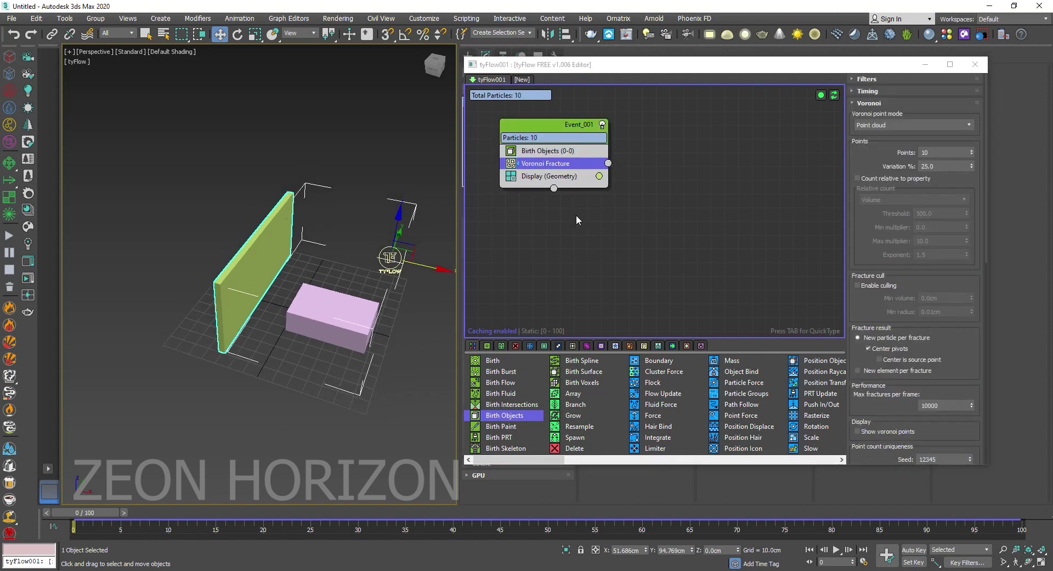
Add a PhysX Shape operator to the event below Voronoi Fracture
left_click(552, 176)
key("Tab")
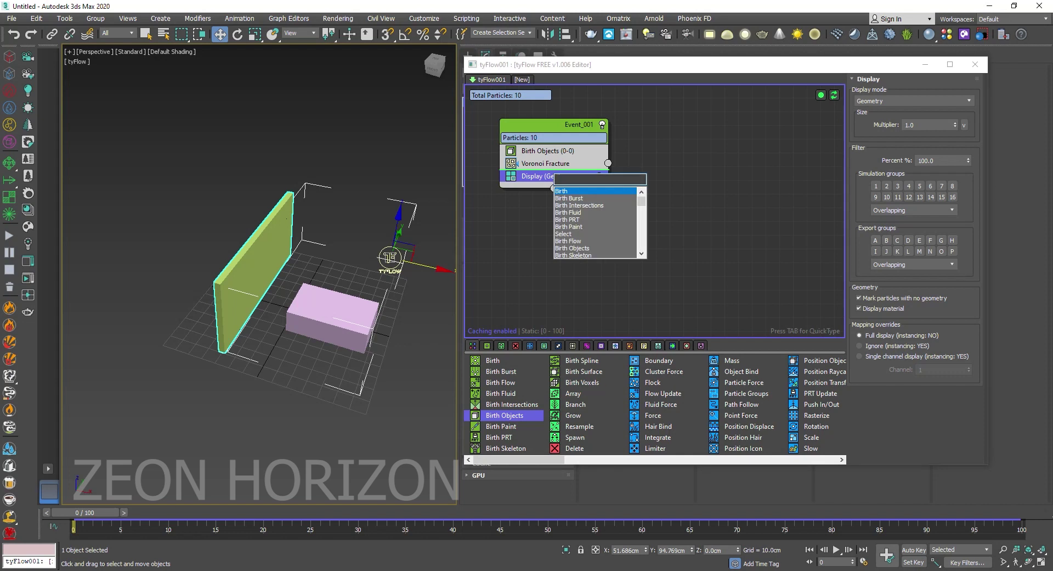
type("phy")
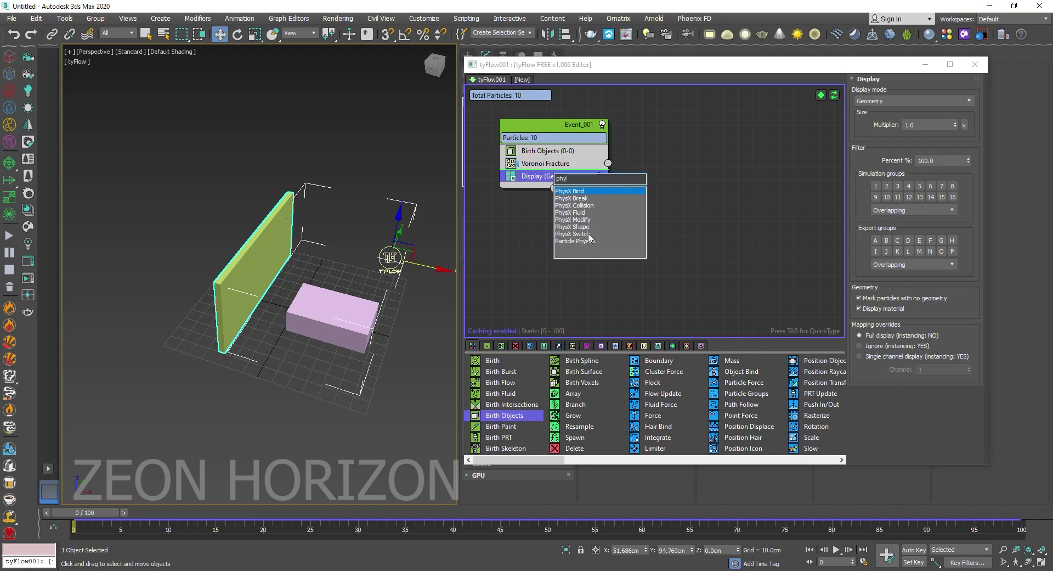
left_click(591, 230)
Add a PhysX Collision operator to the event and pick the animated box as its collider
key("Tab")
type("phys")
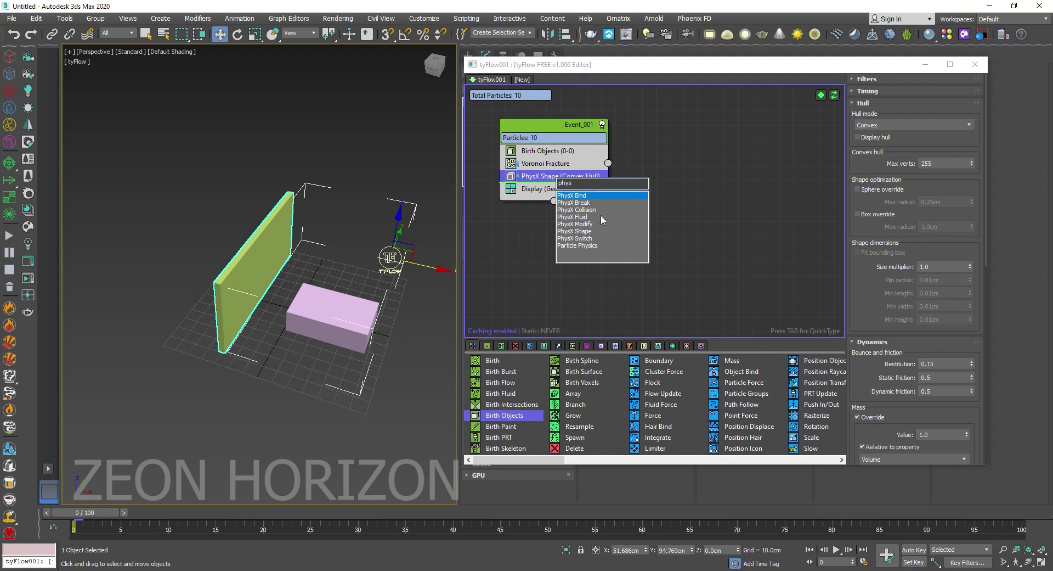
left_click(601, 209)
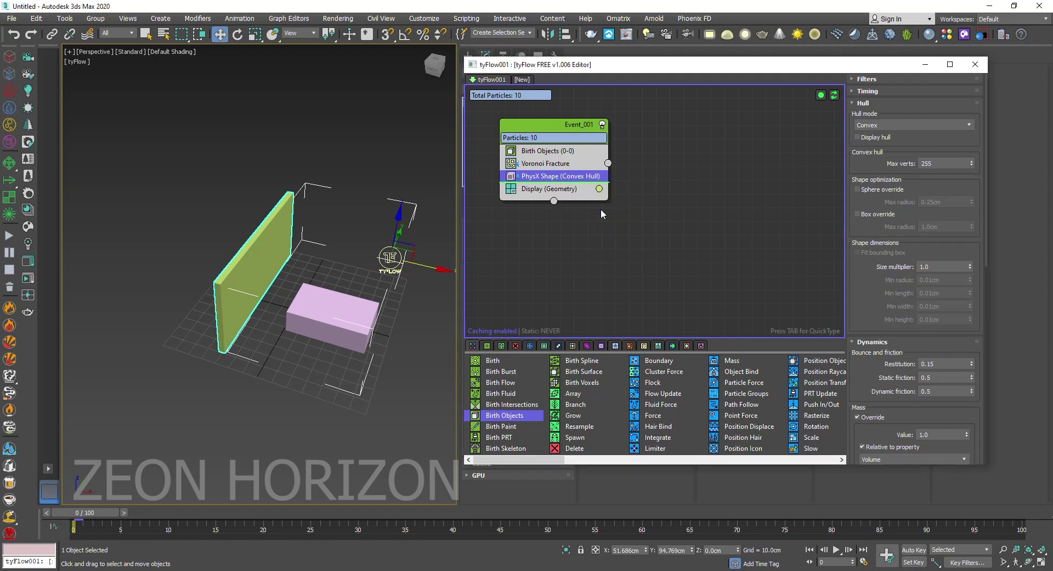
left_click(893, 223)
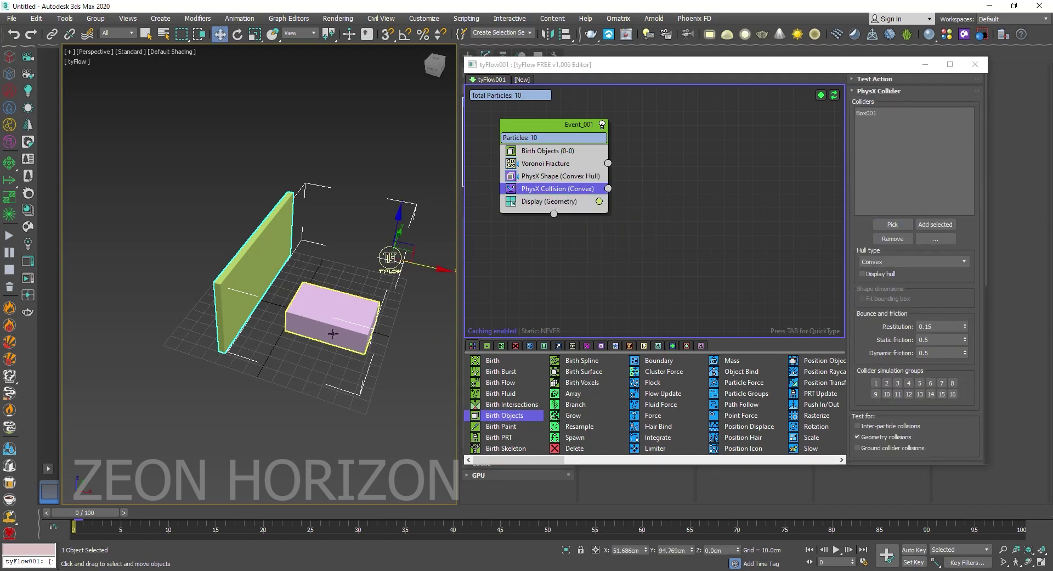
left_click(306, 317)
Preview the simulation over the timeline, return to frame 0, and display edged faces to show the wall's fracture lines
left_click_drag(100, 514, 524, 514)
left_click_drag(430, 498, 36, 482)
middle_click_drag(269, 381, 244, 461, "alt")
scroll(244, 440, "up", 5)
middle_click_drag(269, 417, 259, 428)
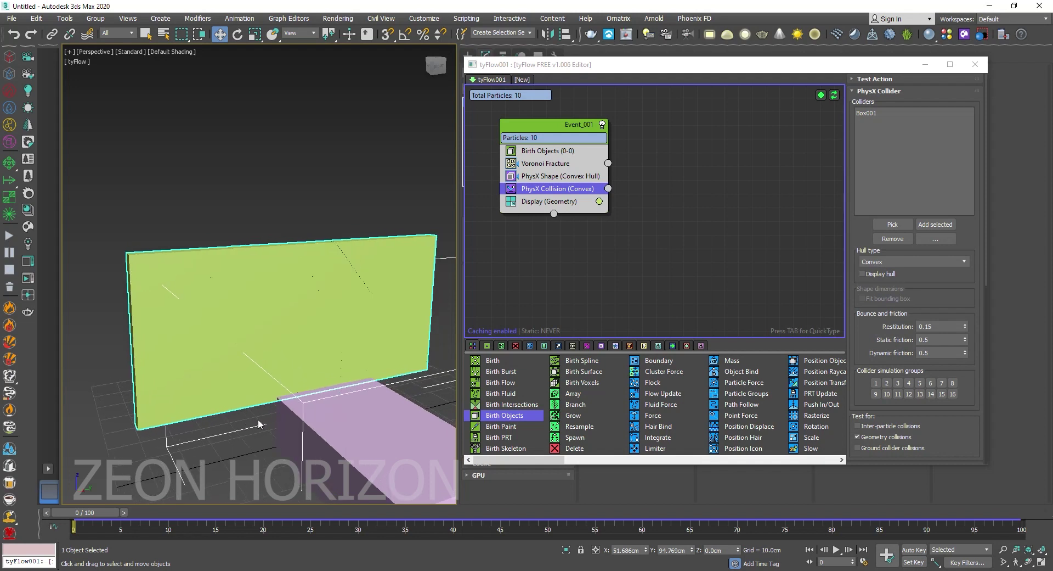
key("F4")
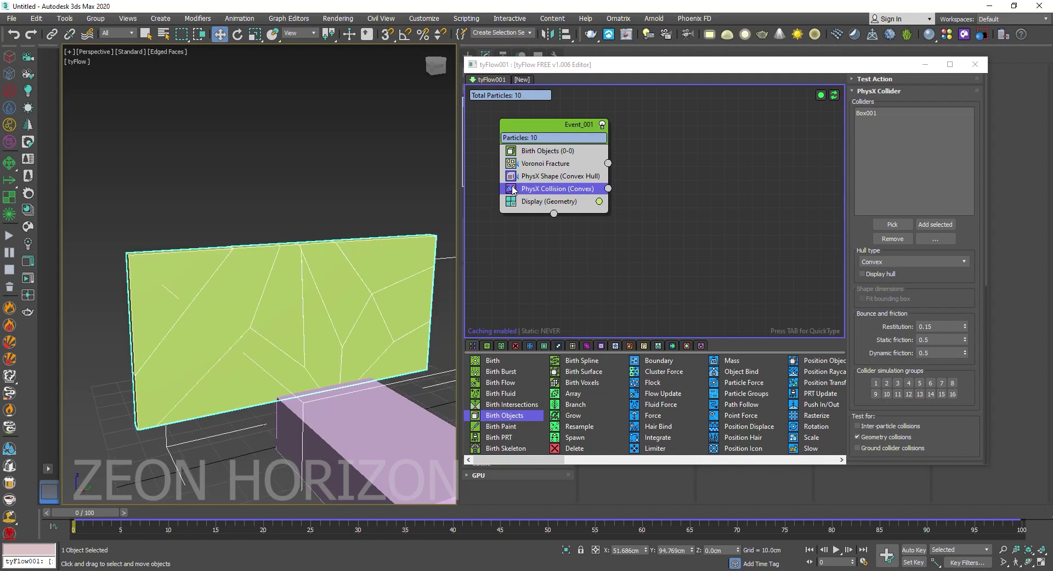
Disable the PhysX Collision operator and set the Voronoi Fracture point count to 200
left_click(511, 188)
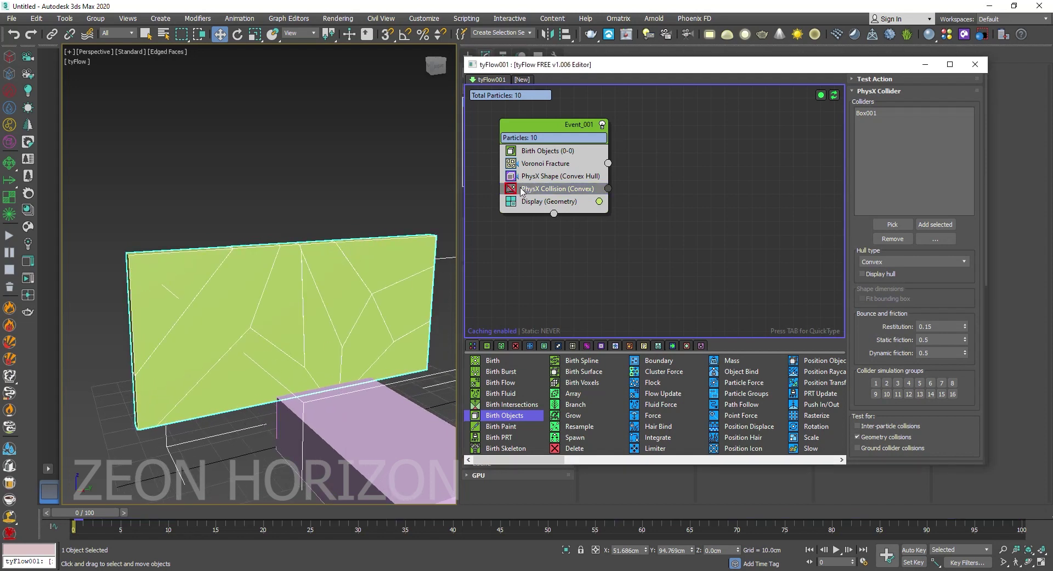
left_click(543, 165)
left_click(962, 152)
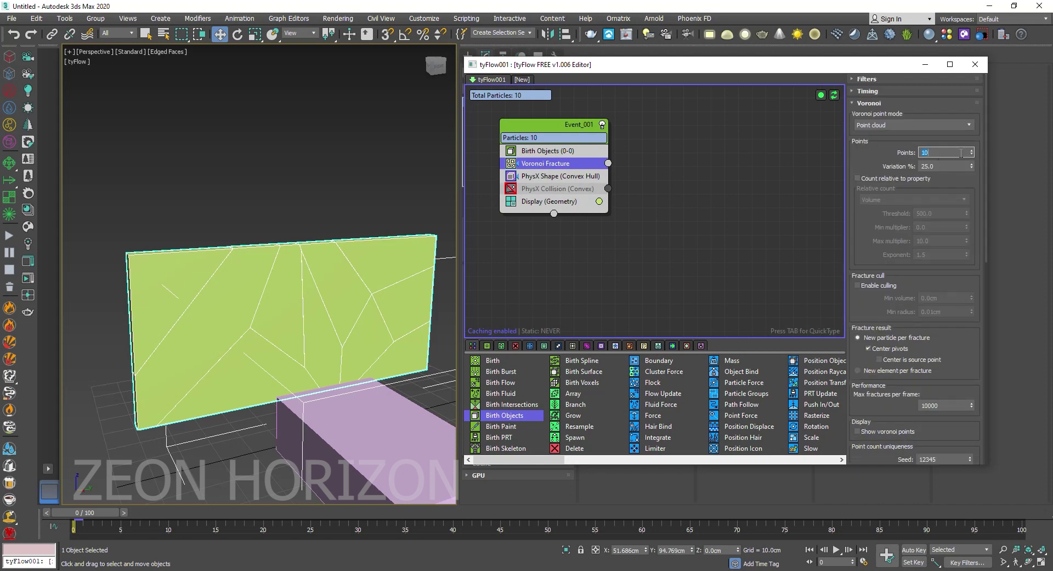
type("20")
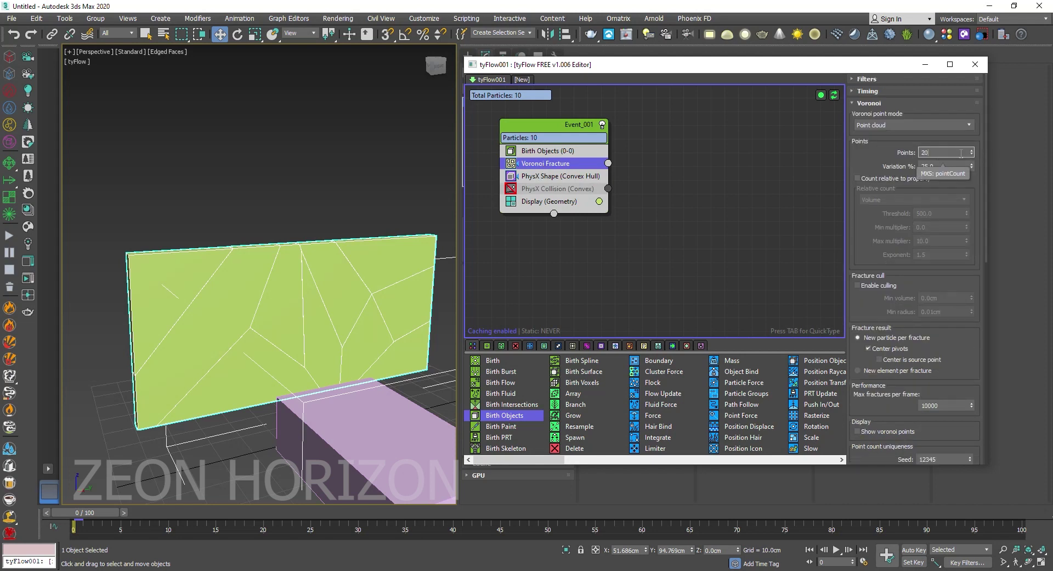
type("0")
key("Return")
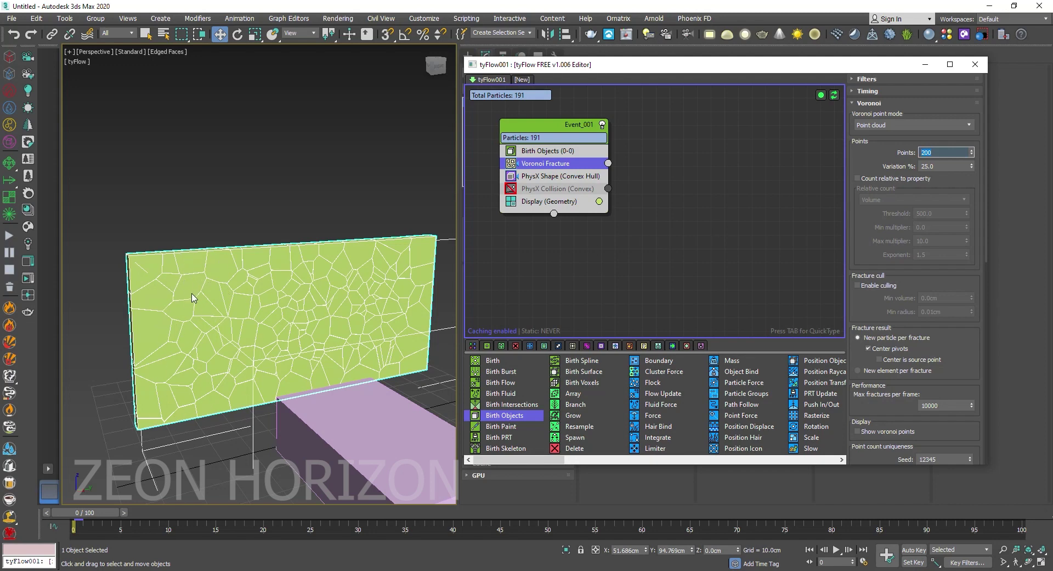
Set the Voronoi cells' slice plane normal Scale Y to about 15.6 for elongated vertical splinters
scroll(921, 234, "down", 10)
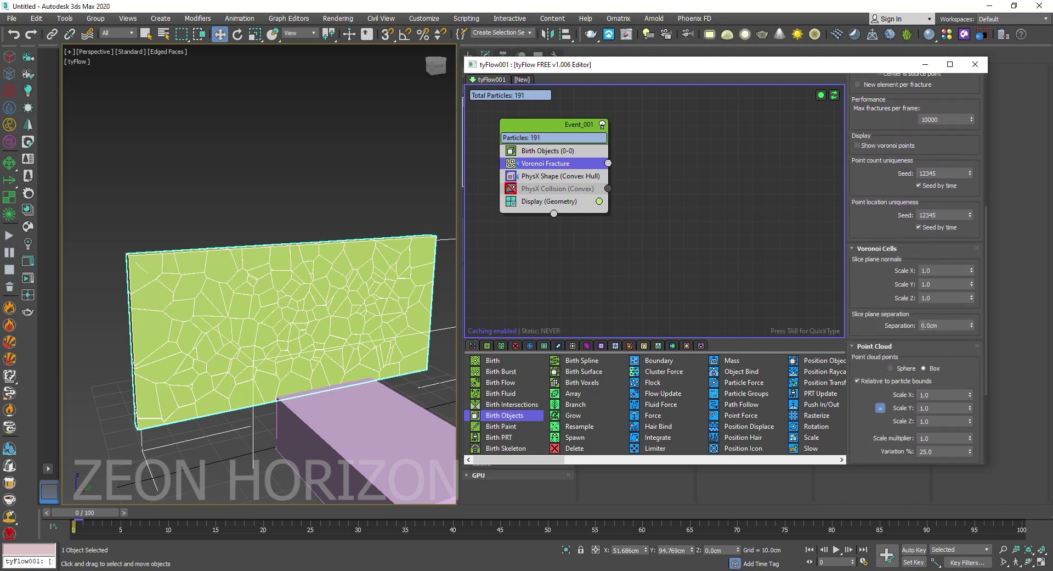
scroll(884, 283, "down", 1)
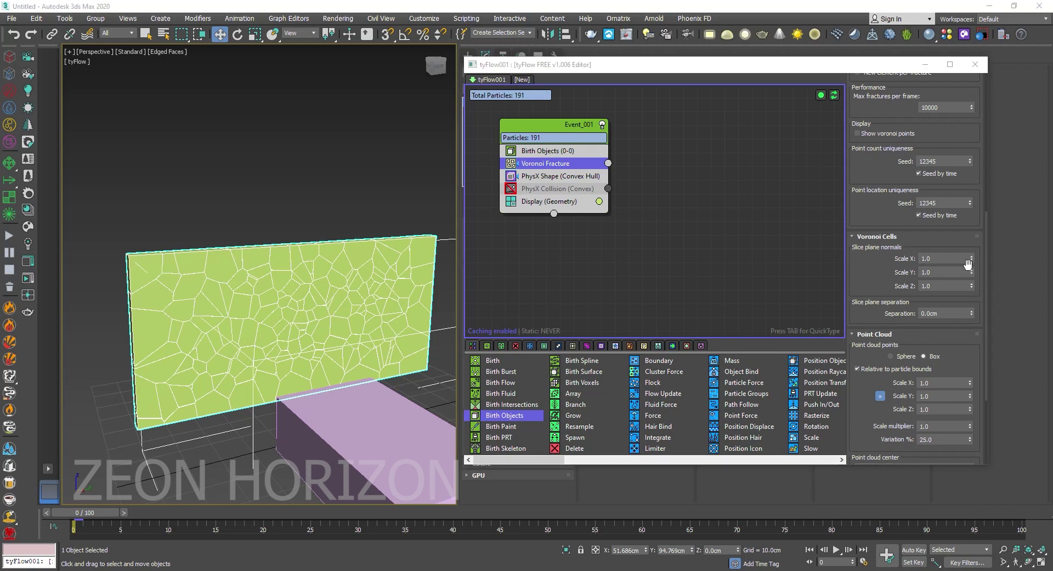
left_click_drag(974, 276, 888, 104)
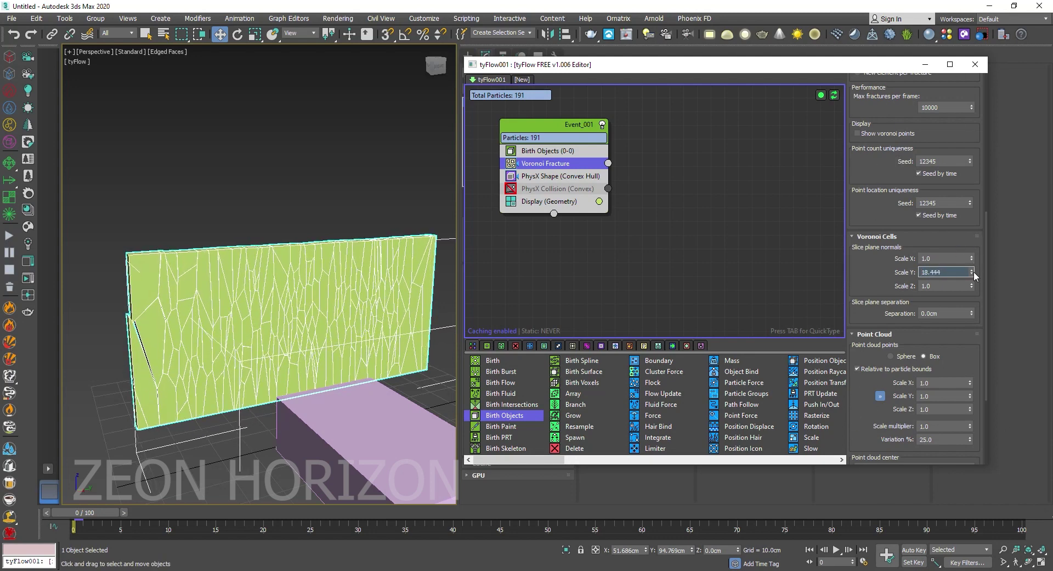
left_click_drag(972, 272, 948, 103)
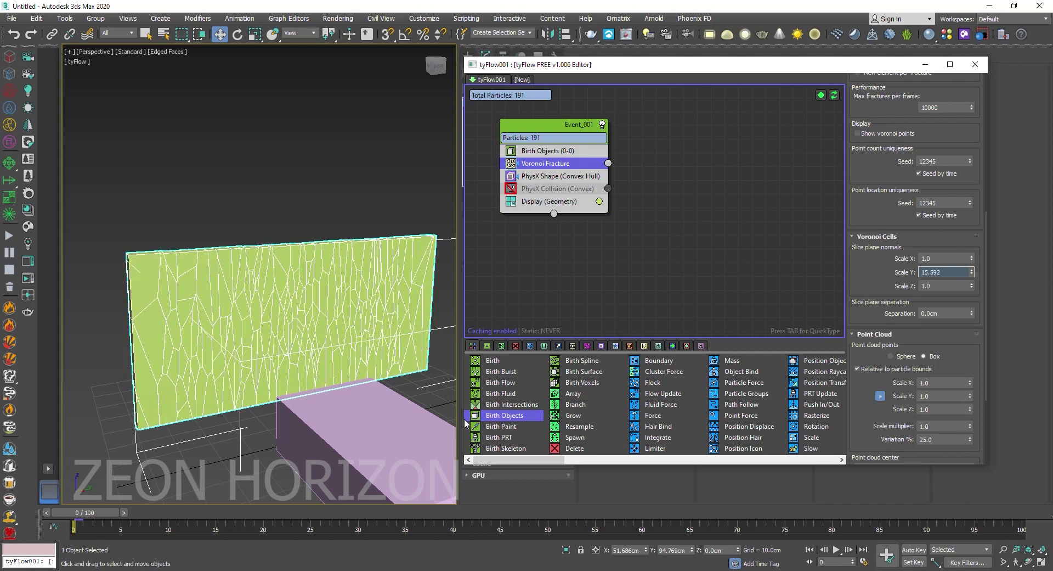
left_click_drag(98, 513, 58, 501)
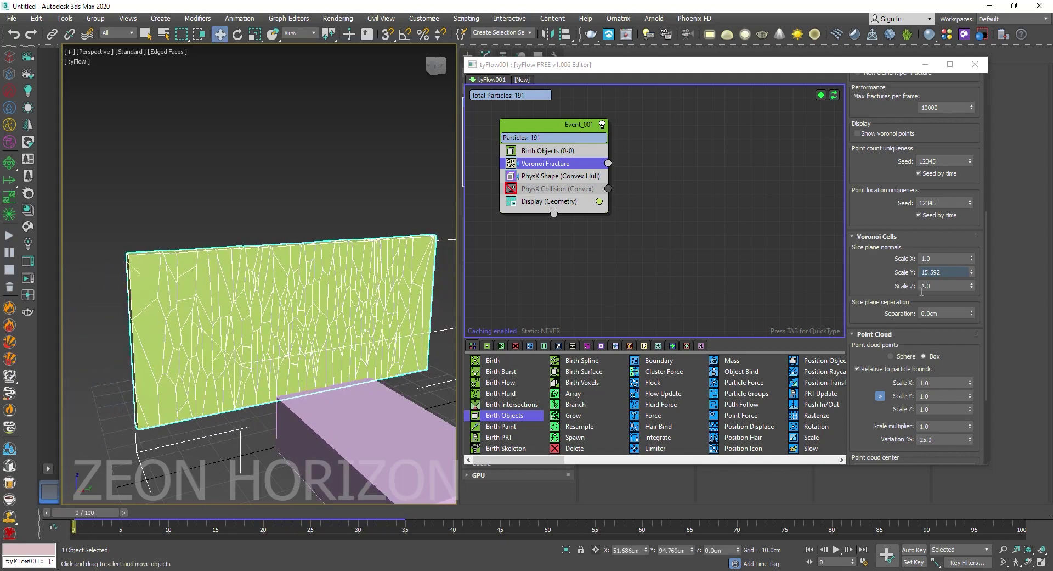
Set the point cloud scale to about 1.652 in X, 1.88 in Y and 0.8 in Z
scroll(922, 292, "down", 5)
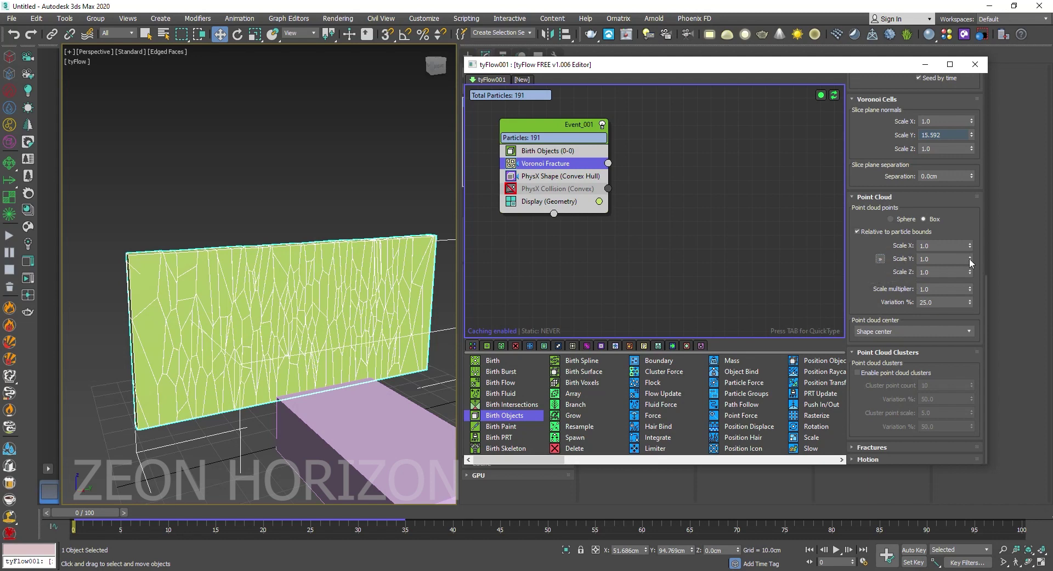
left_click_drag(971, 258, 978, 137)
left_click_drag(971, 245, 973, 139)
left_click_drag(970, 270, 920, 43)
left_click_drag(970, 538, 949, 292)
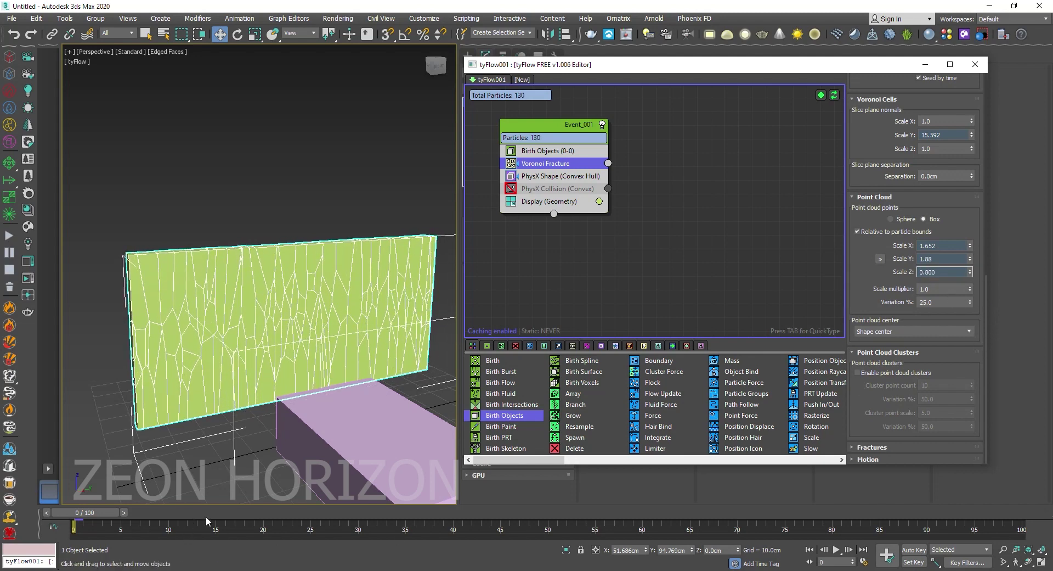
Re-enable the PhysX Collision operator, turn off edged faces, preview the wall's destruction over the timeline, and return to frame 0
left_click(510, 189)
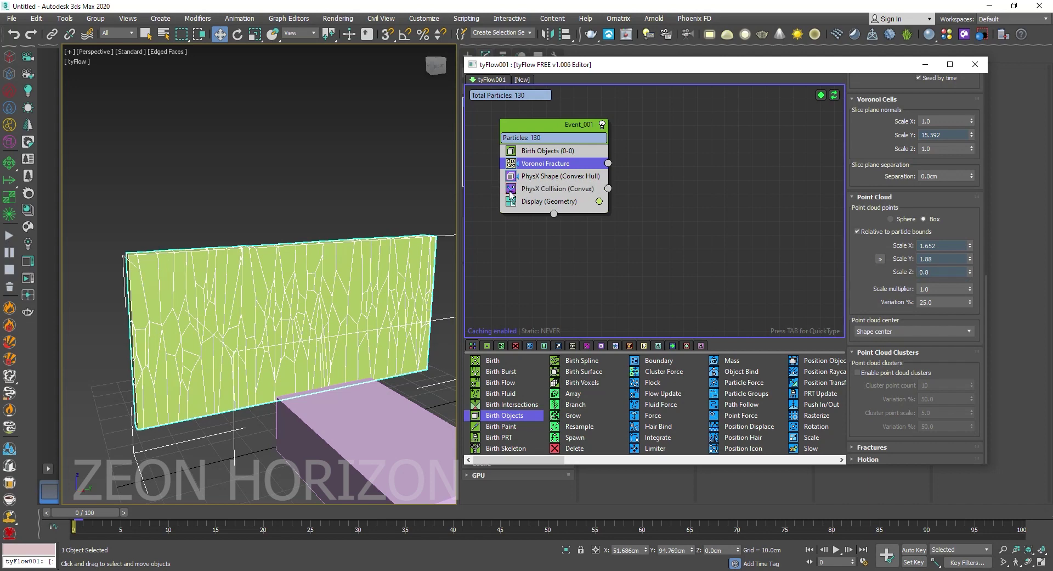
left_click_drag(74, 512, 296, 513)
left_click(127, 258)
middle_click_drag(136, 278, 141, 266)
key("F4")
middle_click_drag(198, 335, 307, 302, "alt")
left_click_drag(292, 511, 471, 512)
left_click_drag(470, 468, 689, 452)
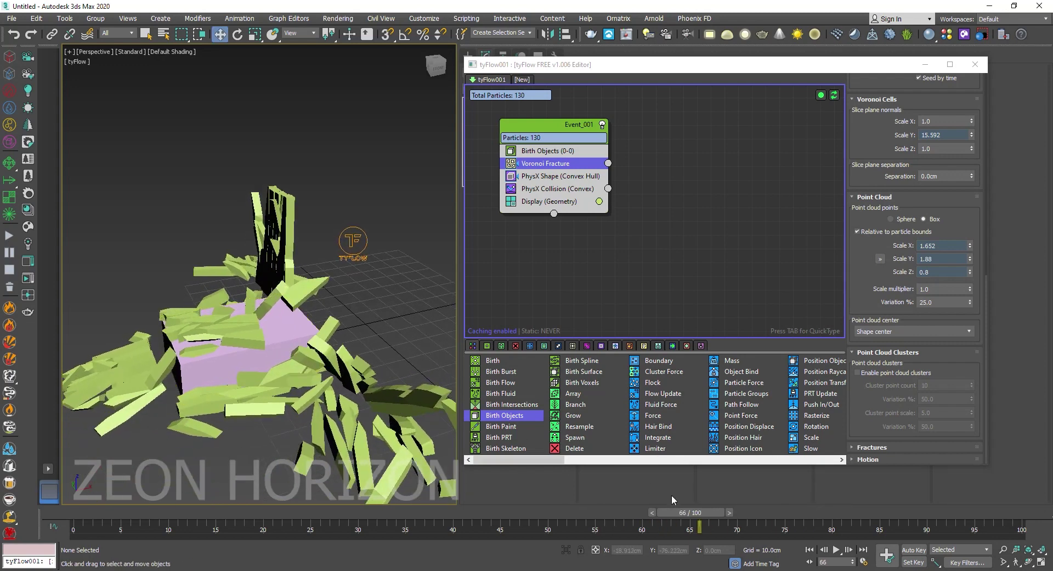
left_click_drag(690, 512, 83, 488)
Unhide the original wall object, scale its X thickness to about 31.6%, and hide it again
right_click(158, 373)
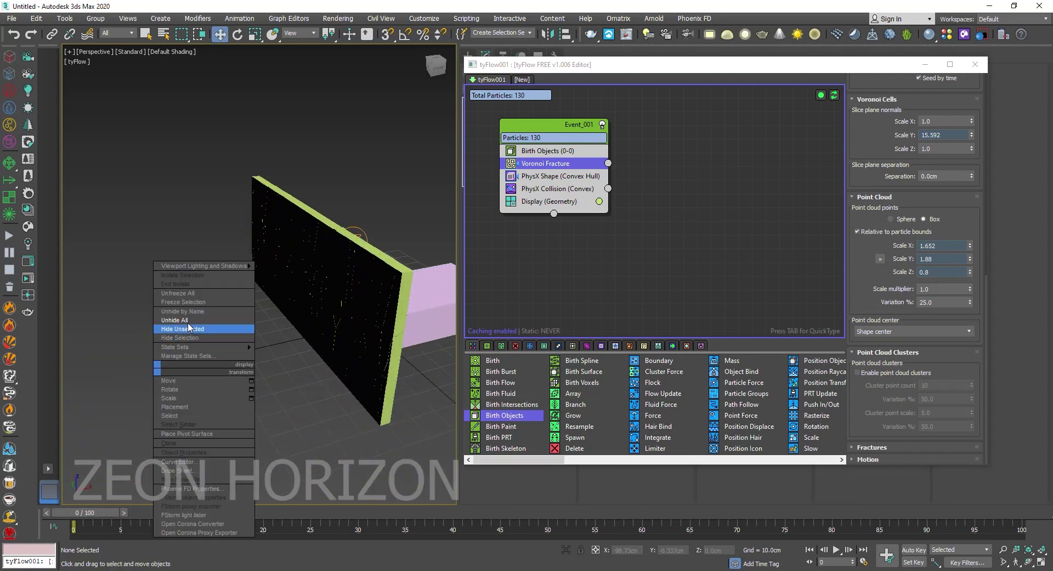
left_click(199, 319)
left_click(287, 262)
key("r")
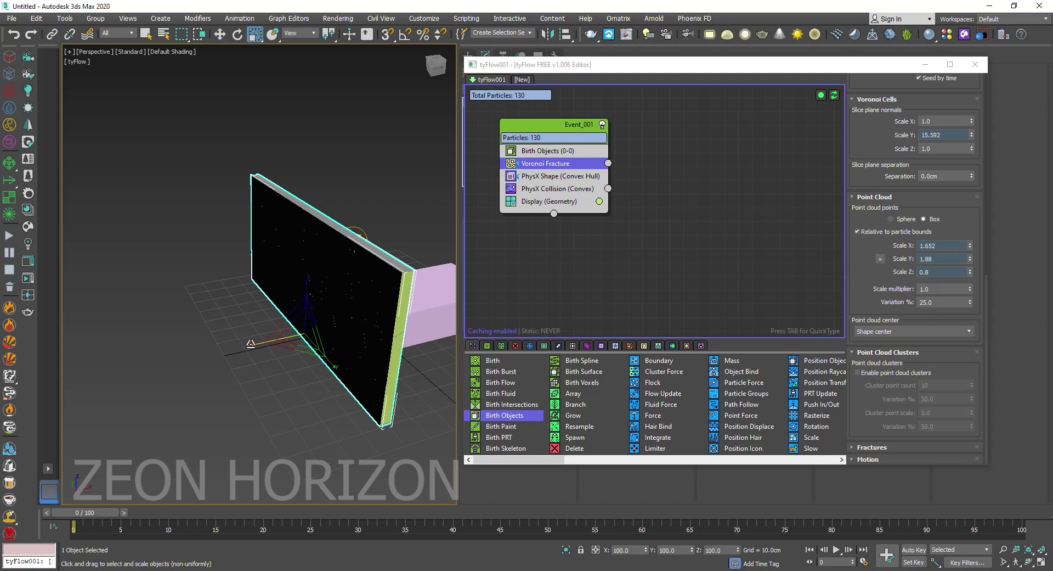
left_click_drag(278, 338, 321, 336)
right_click(273, 263)
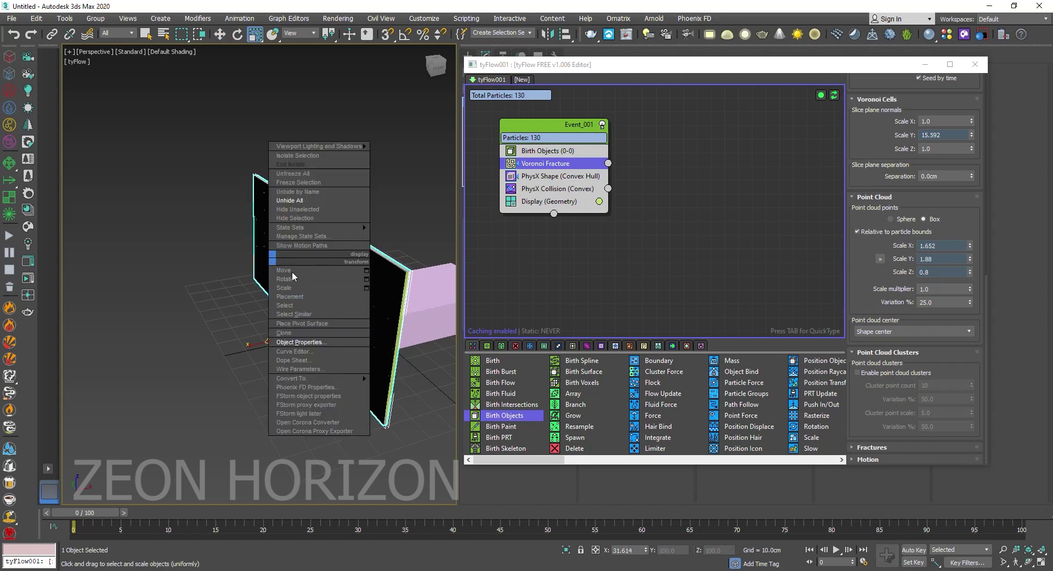
left_click(294, 218)
Preview the thinner wall's first frames, display edged faces to check the fracture lines, and return to frame 0
middle_click_drag(279, 261, 224, 306)
middle_click_drag(205, 485, 149, 455)
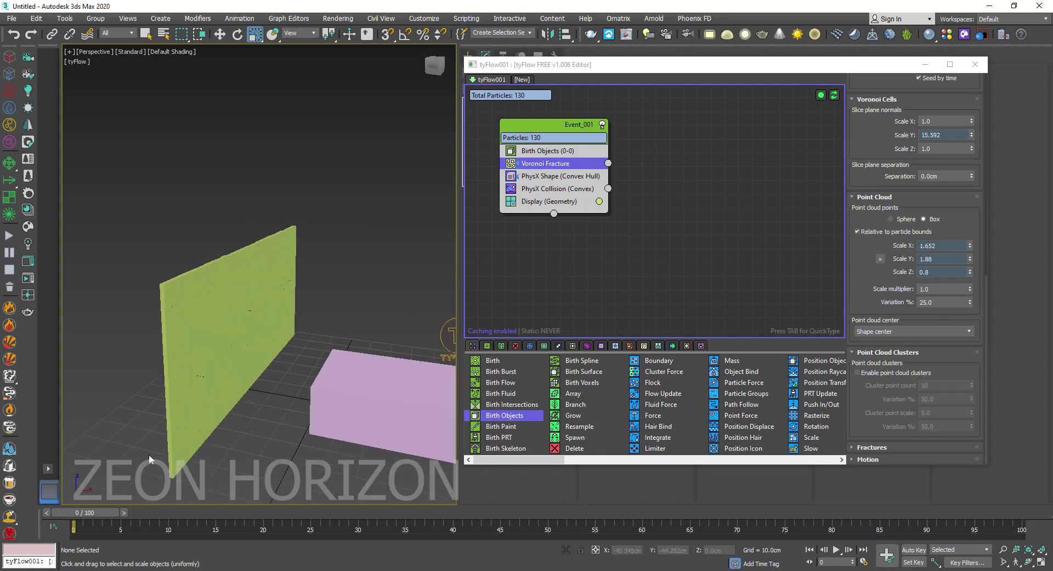
left_click_drag(100, 514, 180, 514)
key("F4")
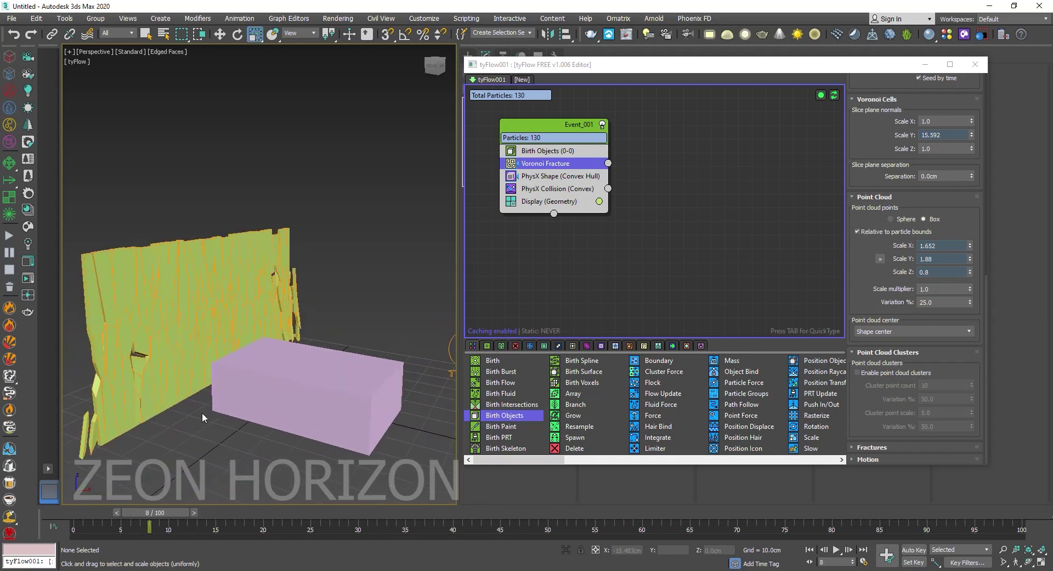
key("r")
key("Home")
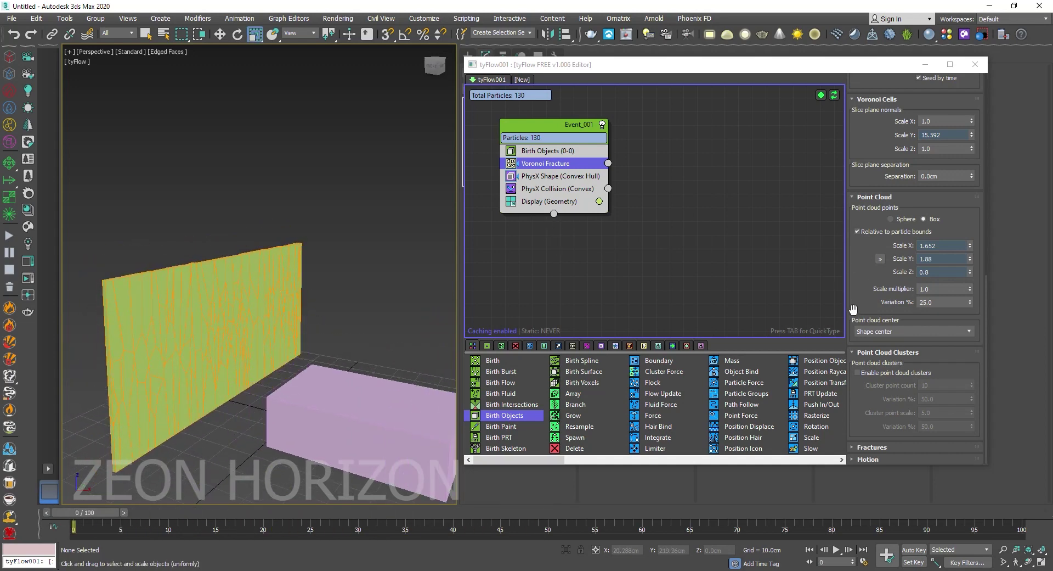
Reset the point cloud Scale X, Y and Z to 1.0
left_click(960, 246)
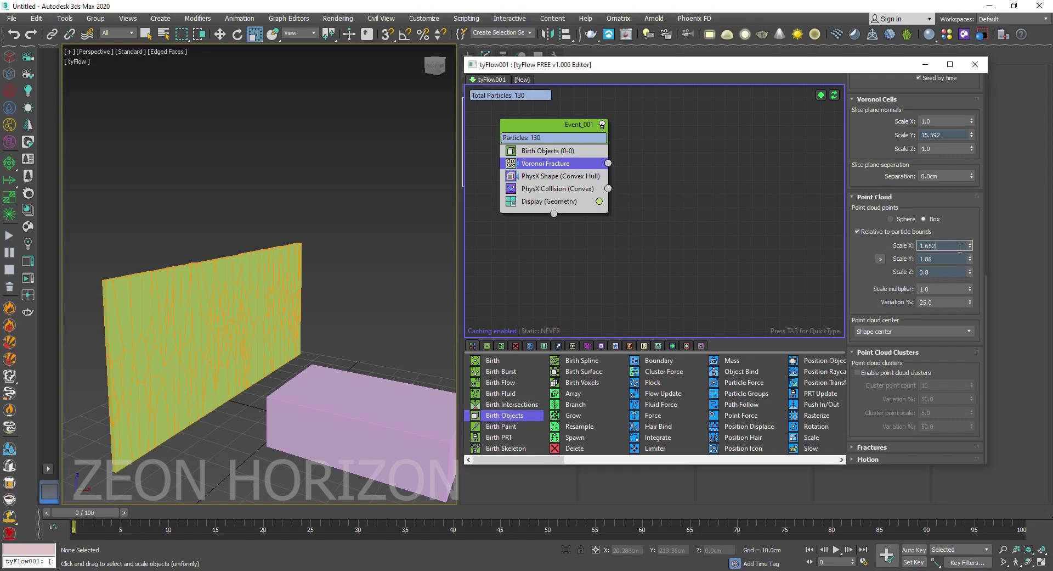
key("Return")
key("Tab")
type("1")
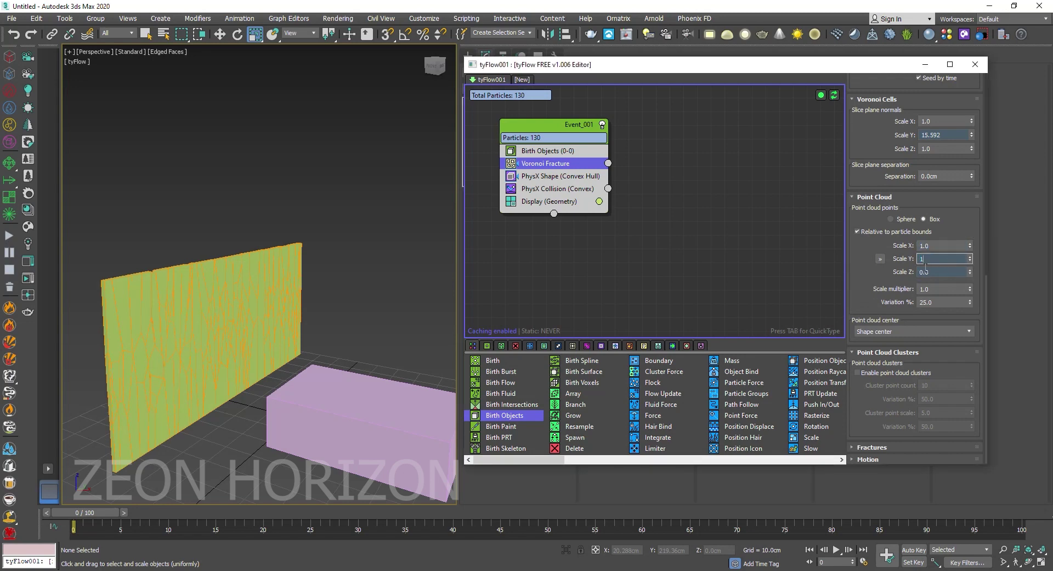
key("Return")
left_click_drag(930, 271, 910, 270)
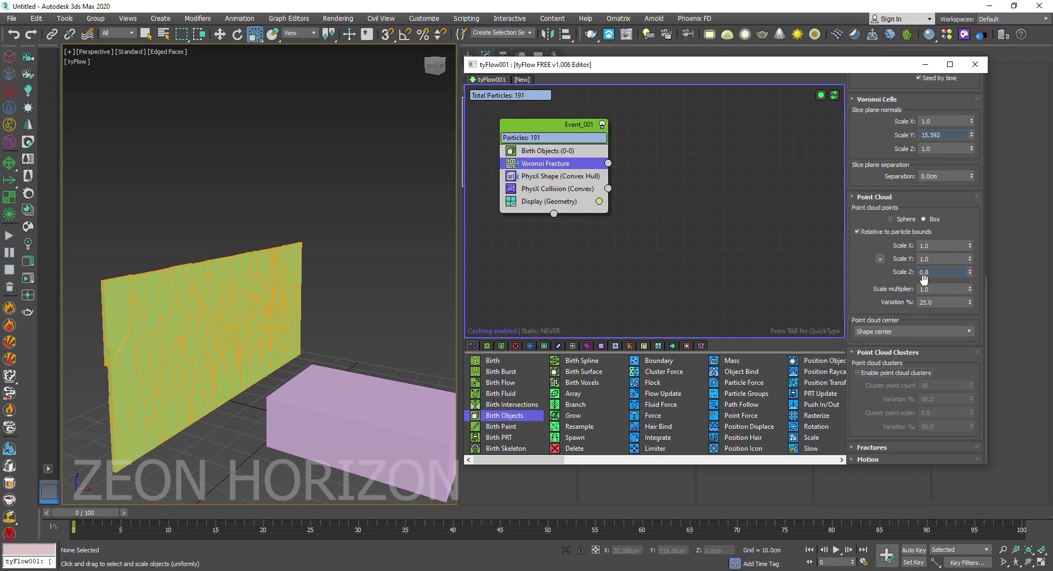
type("1")
key("Return")
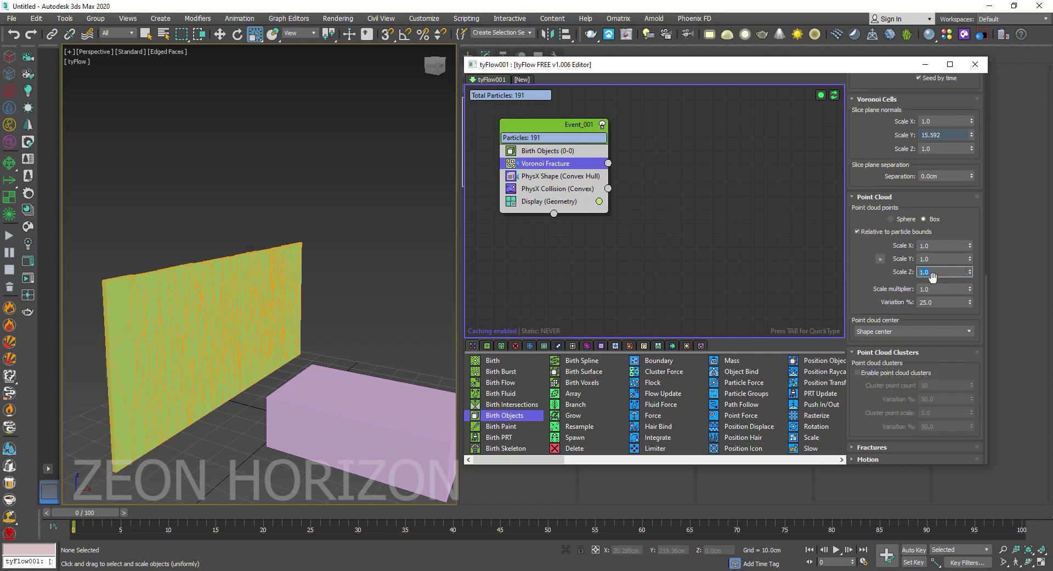
Try the Sphere shape for the point cloud points and switch back to Box
middle_click_drag(151, 351, 300, 369, "alt")
left_click(908, 220)
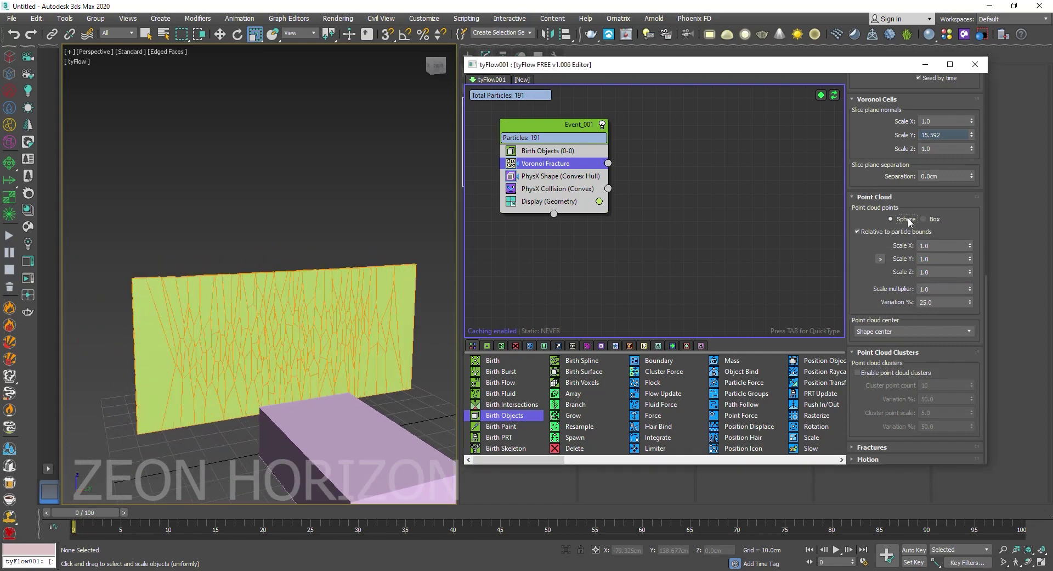
left_click(935, 219)
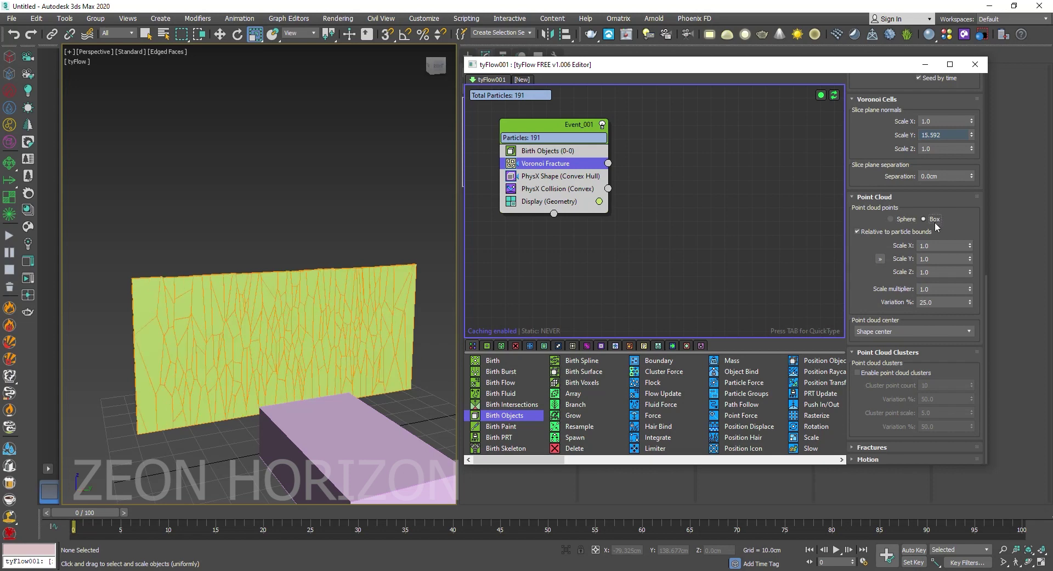
Set the slice plane normal Scale Y to about 13.42 and the slice plane separation to about 0.504 cm
left_click_drag(848, 170, 865, 279)
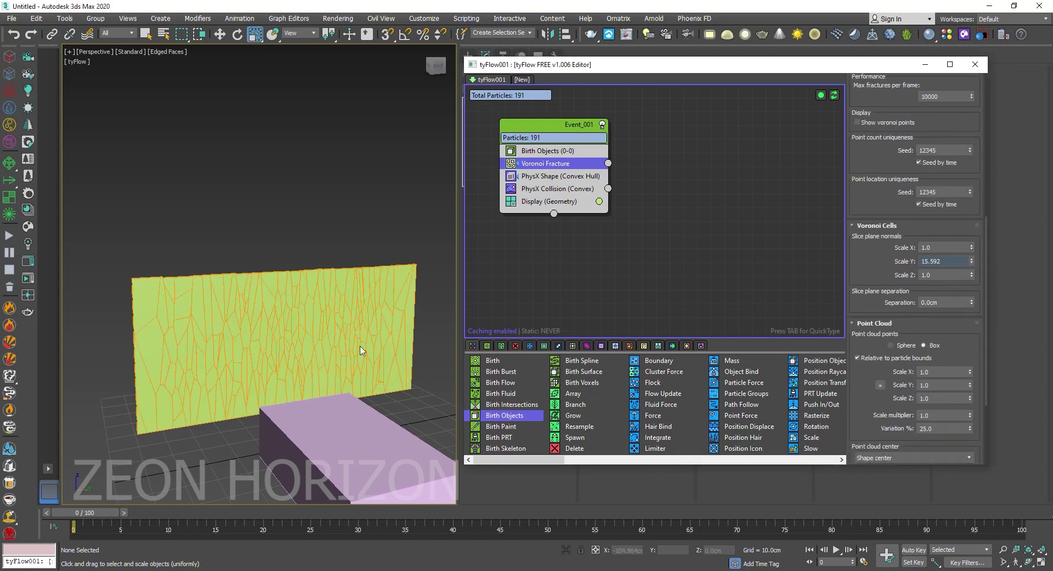
left_click_drag(971, 261, 982, 2)
left_click_drag(974, 304, 976, 305)
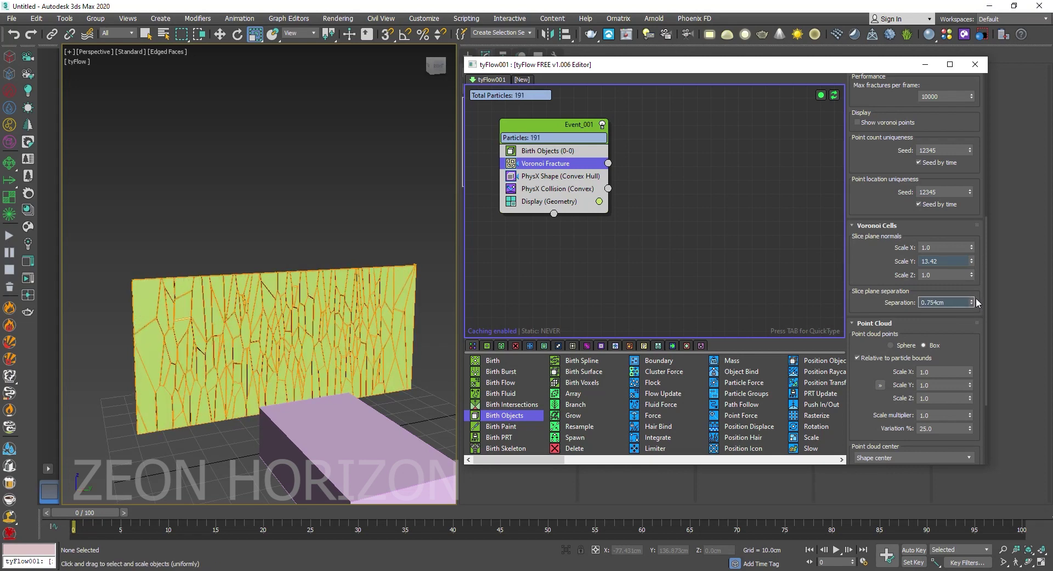
left_click_drag(978, 300, 980, 303)
left_click_drag(110, 517, 40, 504)
Unhide the original wall object and rotate it about its vertical axis, turning its end edge toward the box
middle_click_drag(230, 385, 223, 365)
right_click(235, 257)
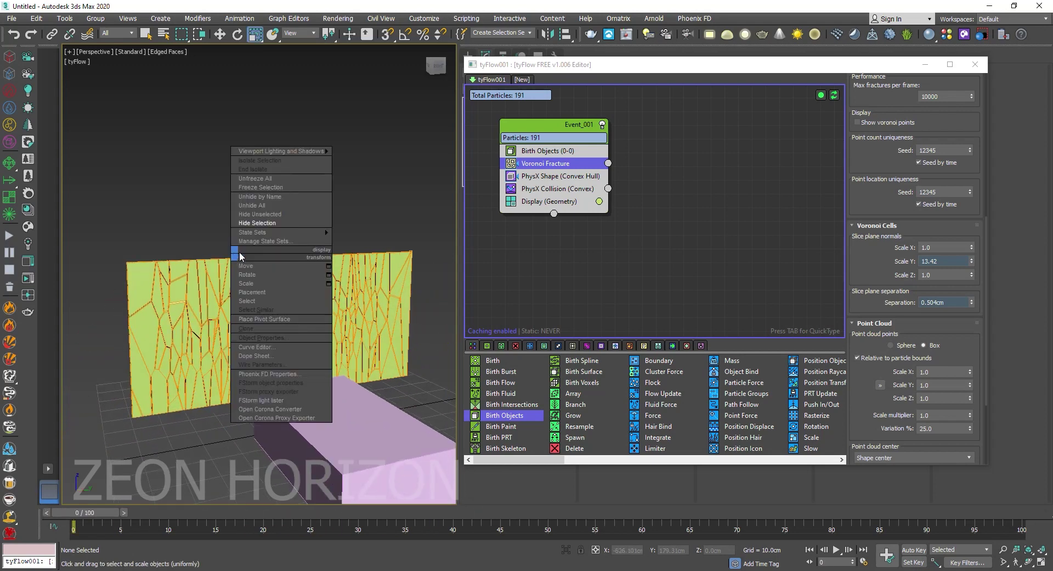
left_click(278, 207)
middle_click_drag(208, 295, 269, 305, "alt")
left_click(266, 310)
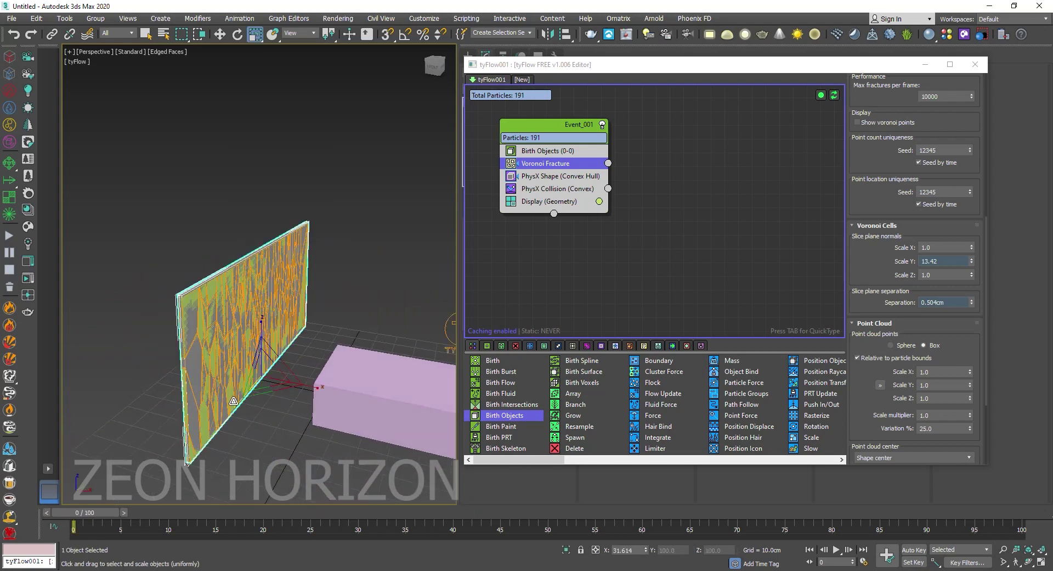
key("e")
left_click_drag(270, 393, 163, 366)
Adjust the animated box's position at frame 45 with Auto Key on, and turn Auto Key off
key("w")
left_click(396, 426)
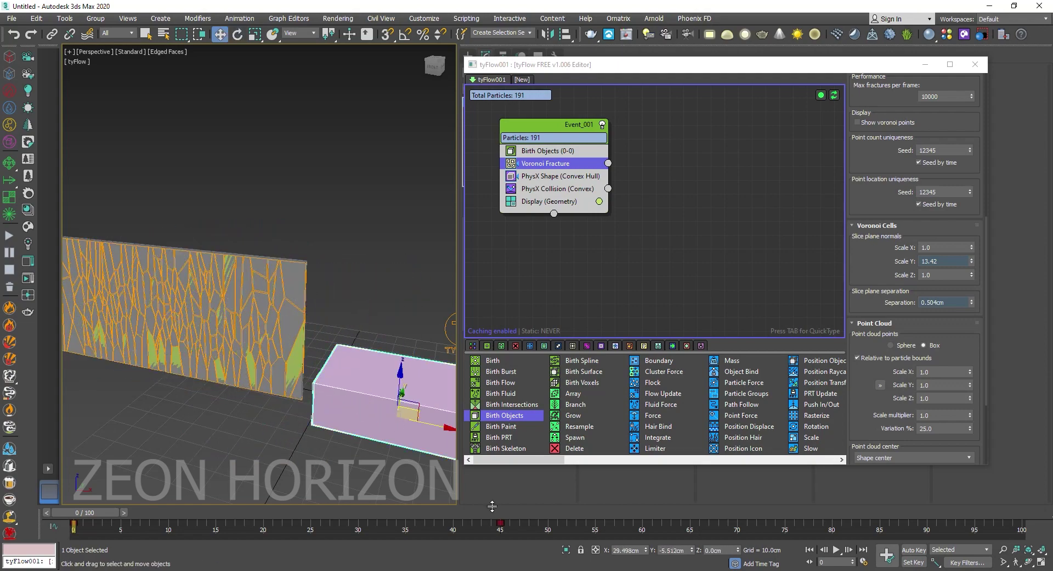
left_click_drag(492, 511, 504, 514)
key("n")
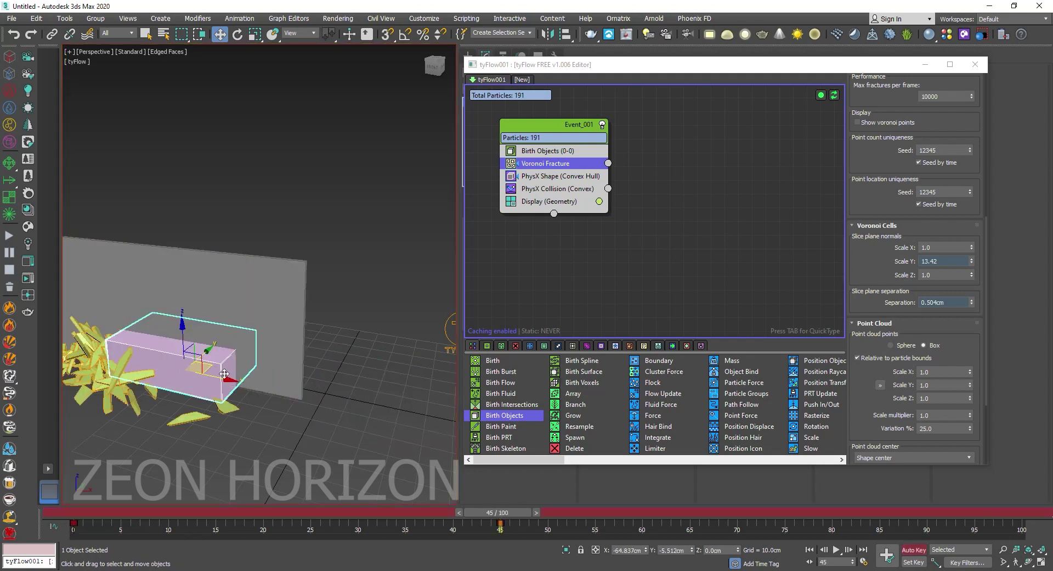
scroll(183, 425, "down", 3)
left_click_drag(184, 425, 151, 407)
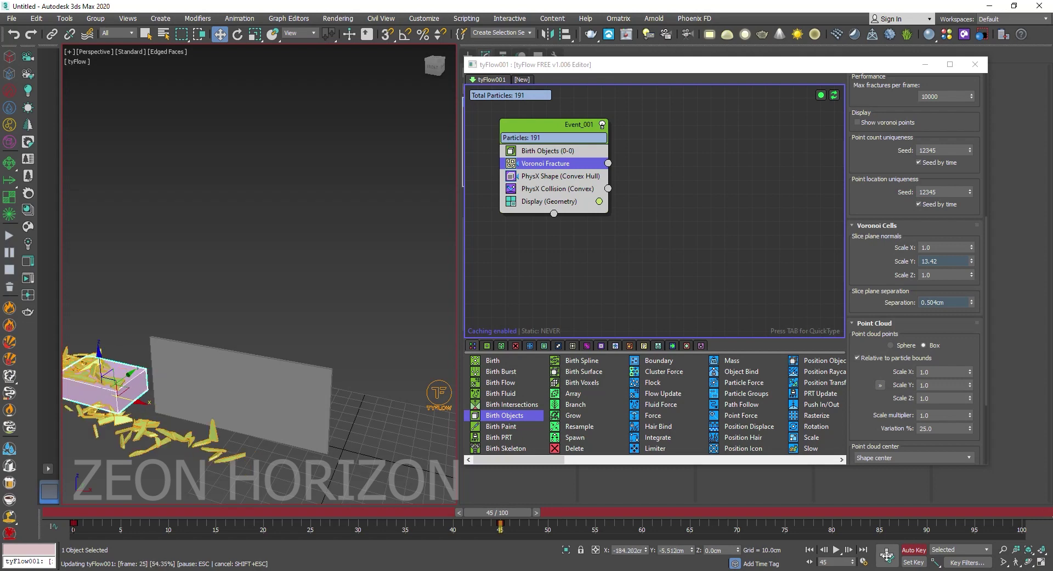
left_click(913, 549)
Hide the original wall object and return the timeline to frame 0
left_click_drag(504, 525, 845, 525)
left_click(260, 369)
right_click(261, 369)
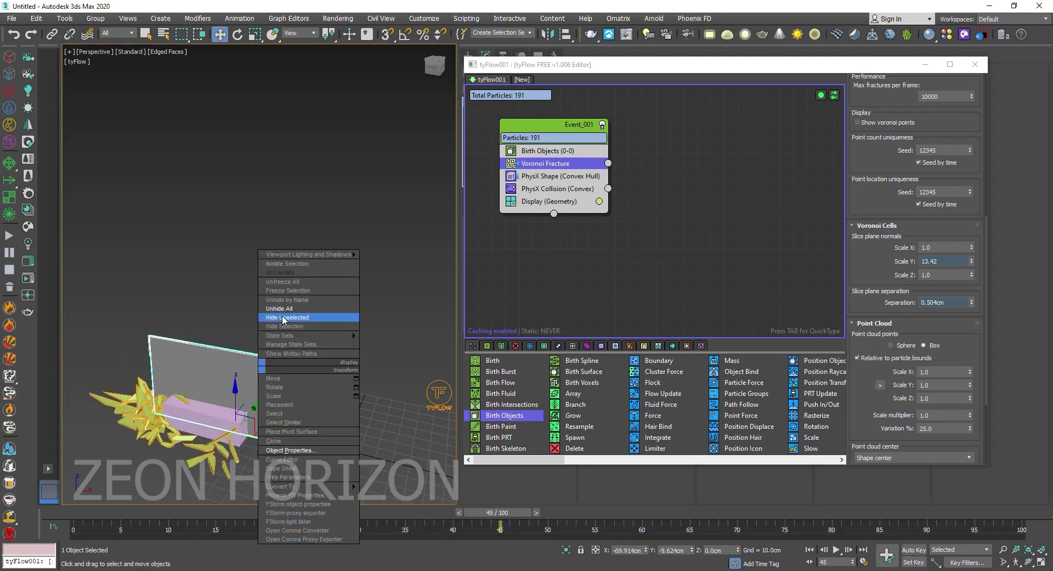
left_click(297, 331)
mouse_move(87, 514)
left_mouse_down()
mouse_move(259, 511)
mouse_move(72, 502)
left_mouse_up()
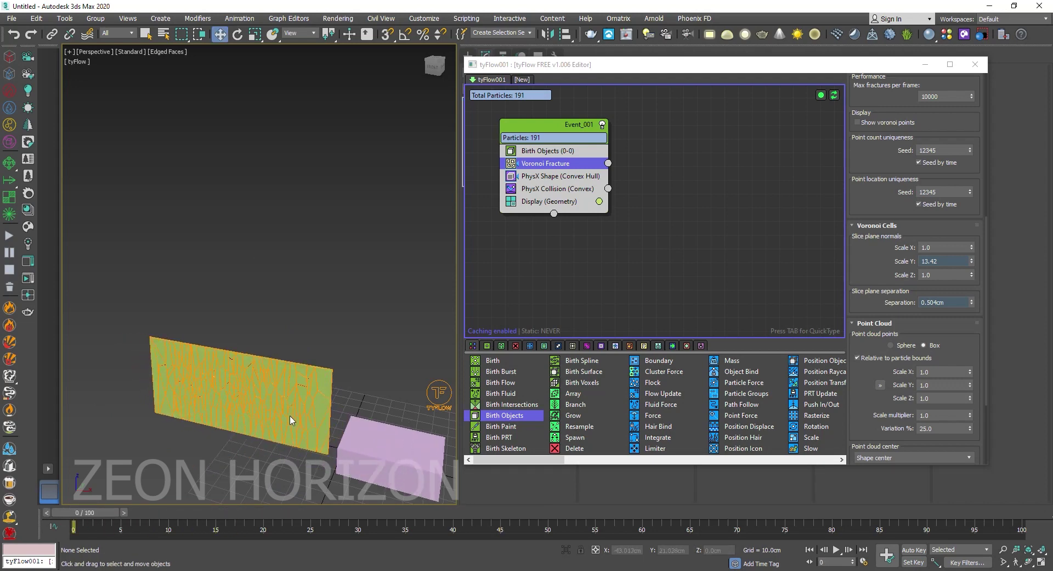
middle_click_drag(290, 416, 242, 417, "alt")
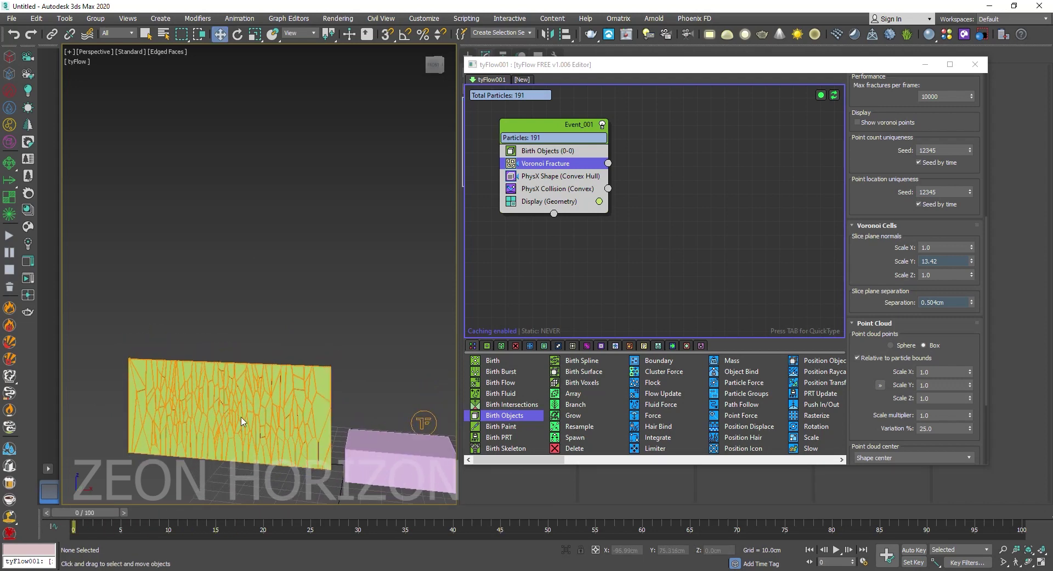
Add a PhysX Switch operator to the first event below the PhysX Collision operator
left_click(553, 176)
key("Tab")
type("p")
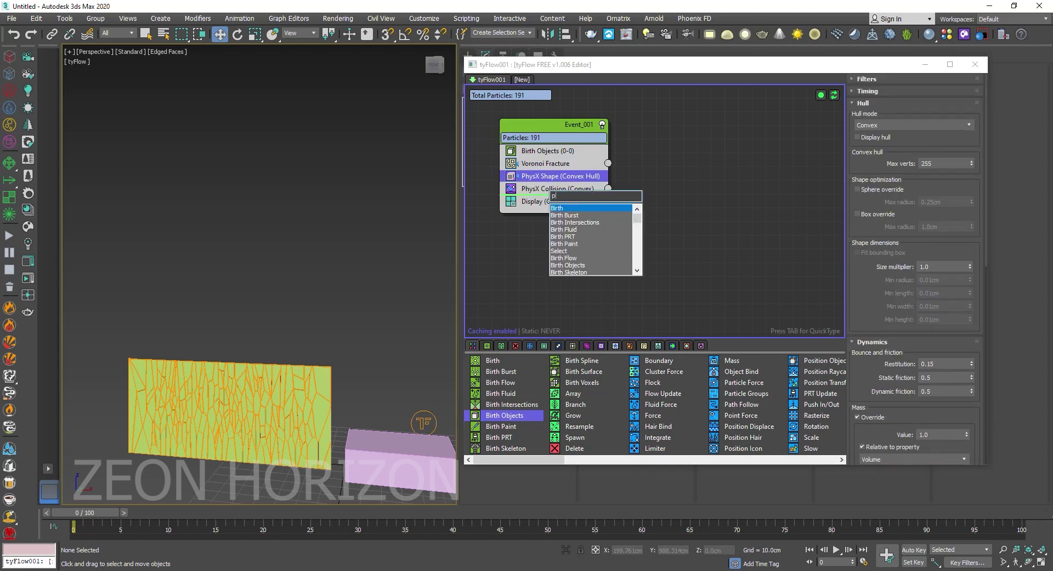
type("hys")
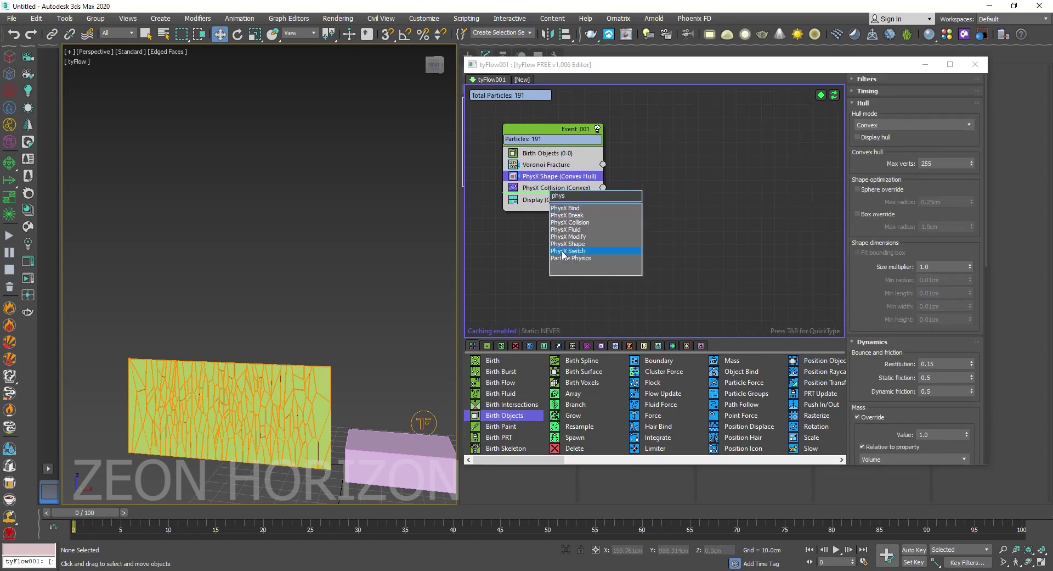
left_click(562, 251)
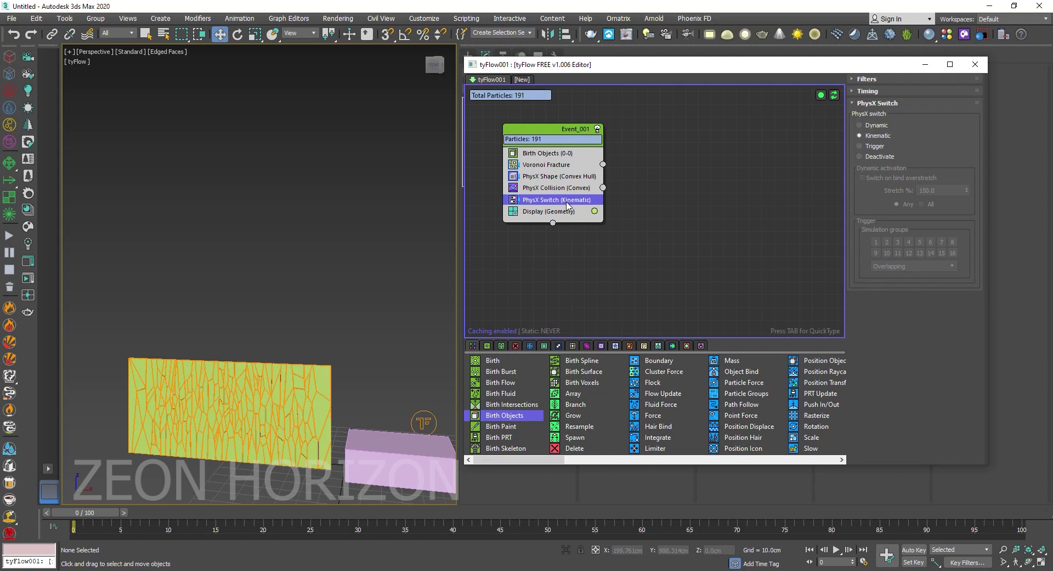
Add a Surface Test operator below the PhysX Switch and pick the animated box as its test object
key("Tab")
type("sur")
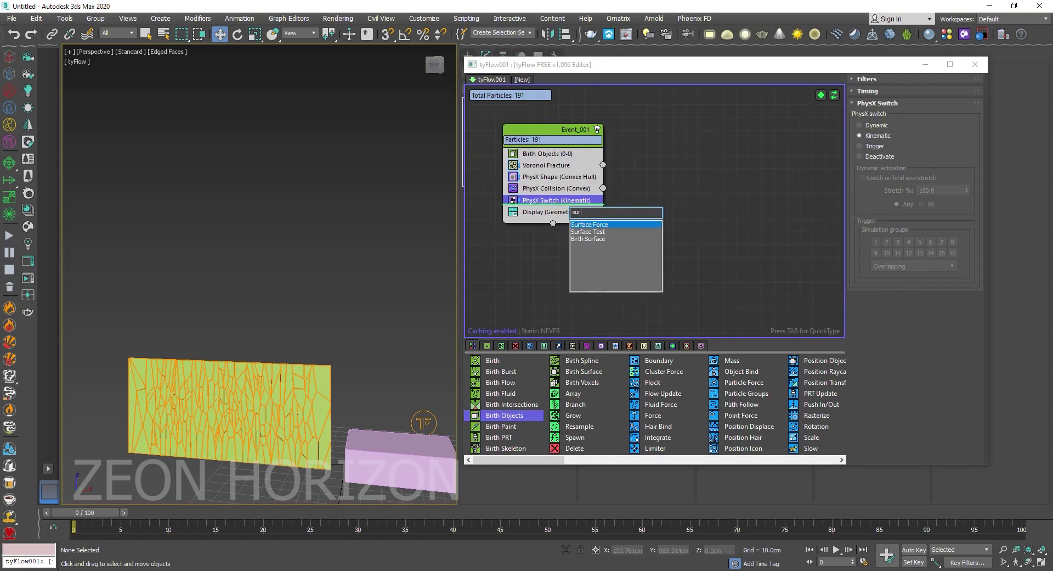
left_click(603, 232)
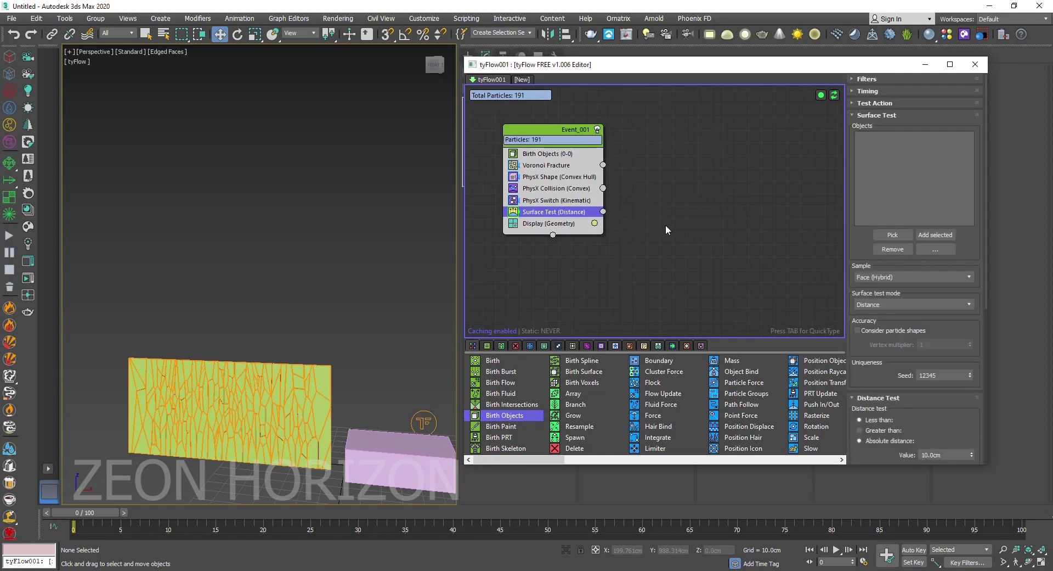
left_click(880, 235)
left_click(417, 464)
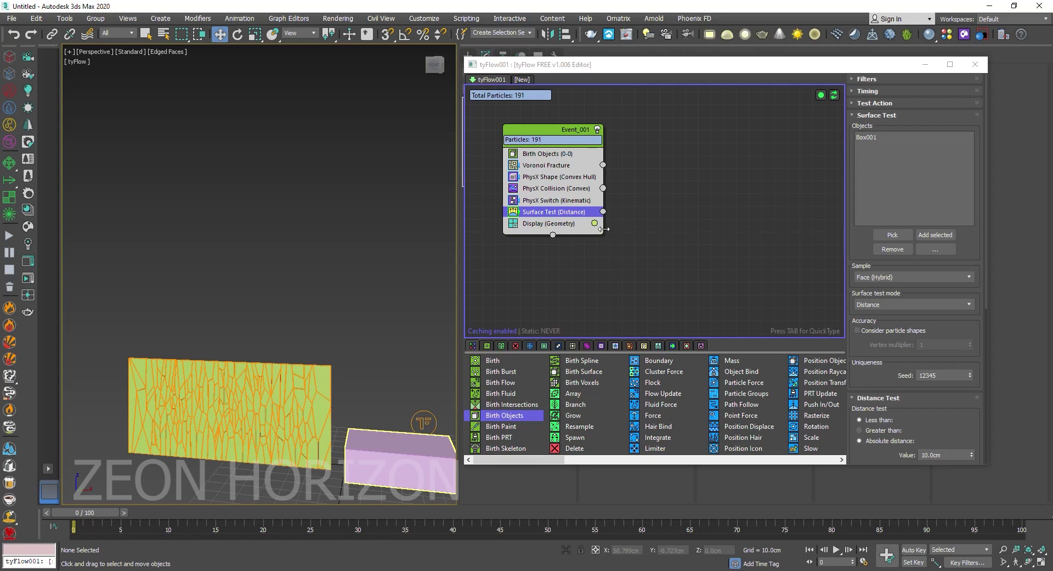
Create a second event containing only a Display operator and connect the Surface Test output to it
left_click_drag(581, 231, 643, 255)
left_click(643, 240)
key("Delete")
Copy the PhysX Switch operator into the second event and set the copy to Dynamic
left_click(543, 192)
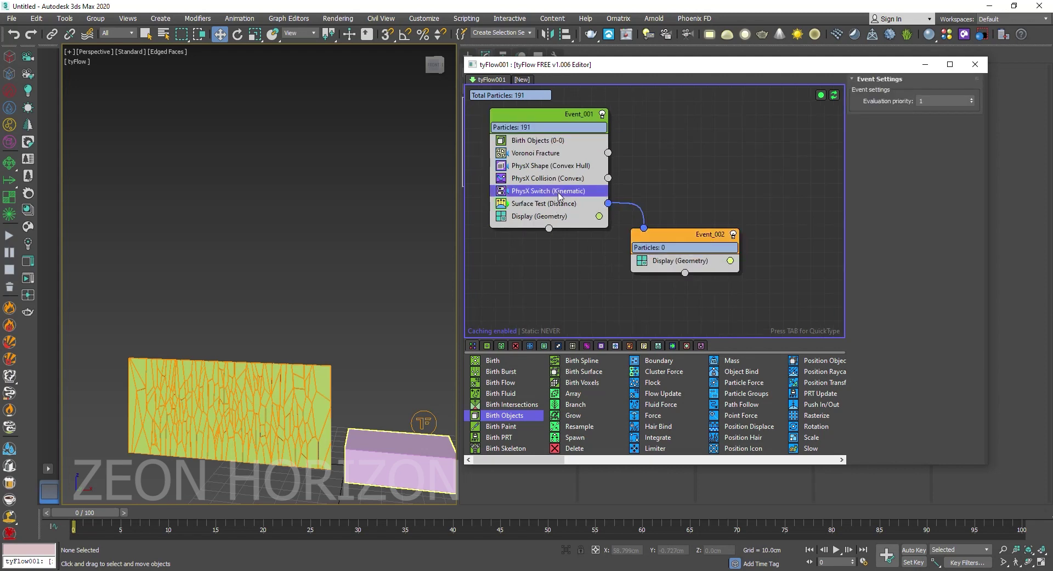
left_click_drag(543, 192, 651, 281, "ctrl")
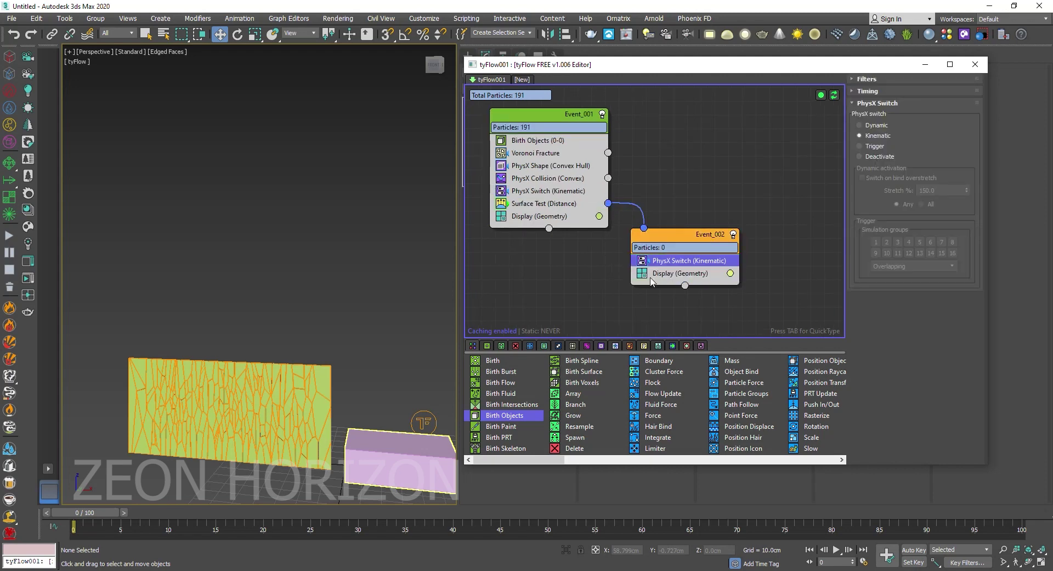
left_click(885, 126)
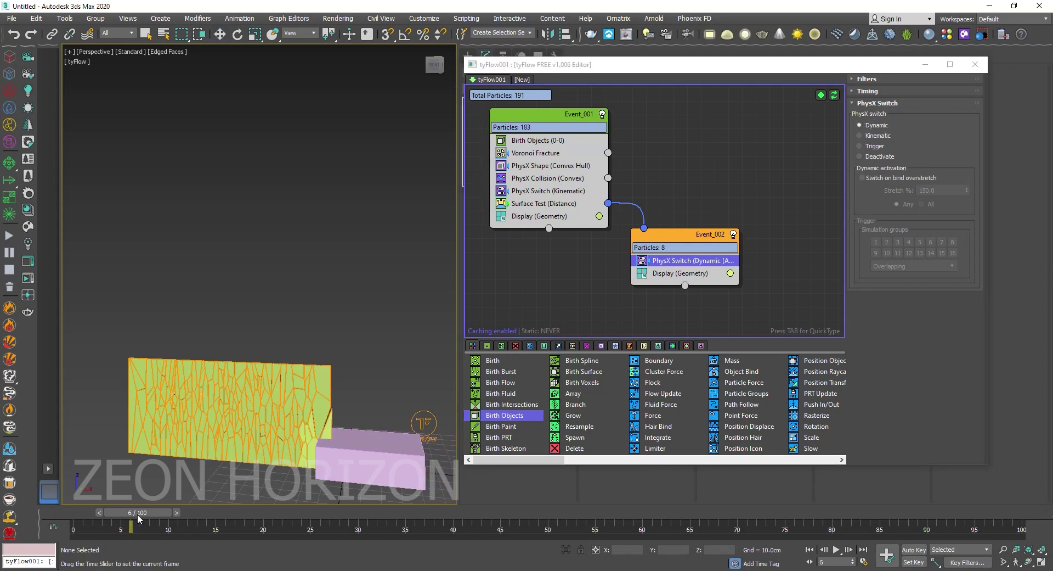
Copy the first event's PhysX Collision operator into the second event below its PhysX Switch and scrub the opening frames
left_click(549, 191)
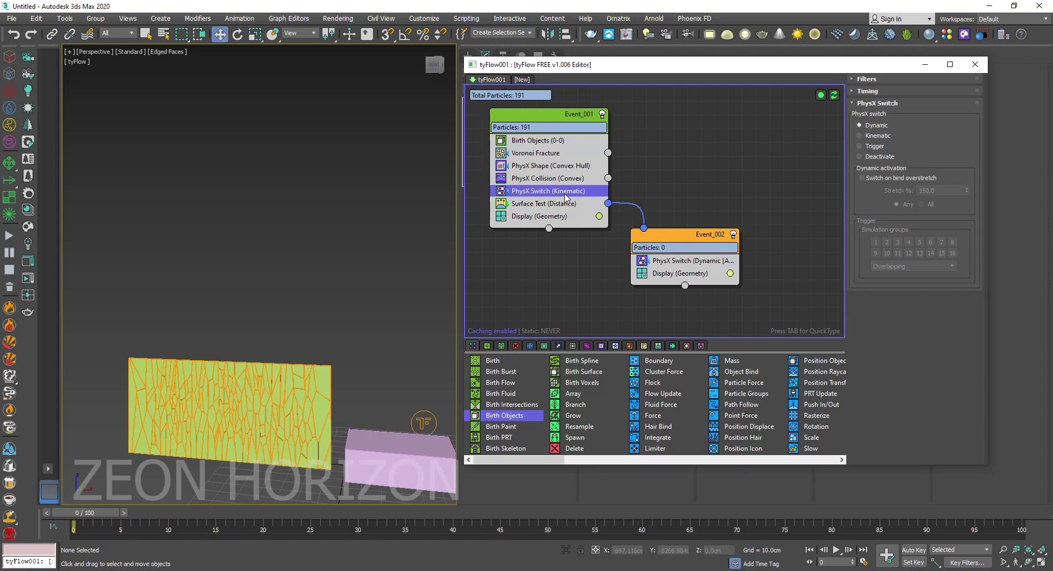
left_click(525, 181)
left_click_drag(525, 181, 684, 270, "ctrl")
left_click_drag(90, 520, 82, 496)
Set the Surface Test's absolute distance to 36.1 cm and scrub the simulation to frame 43 to check the breaking wall
left_click(565, 207)
left_click(565, 204)
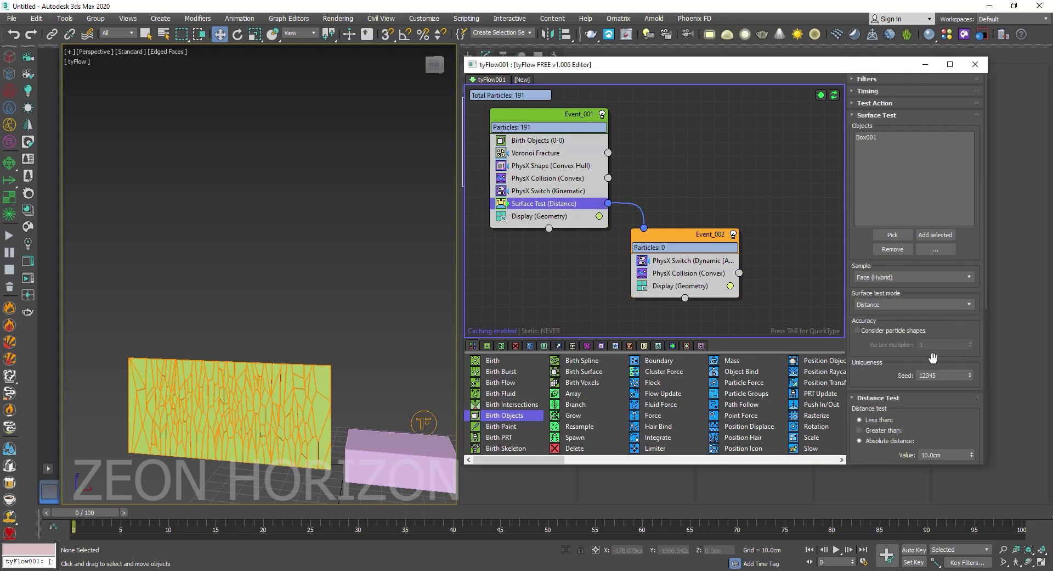
scroll(933, 358, "down", 4)
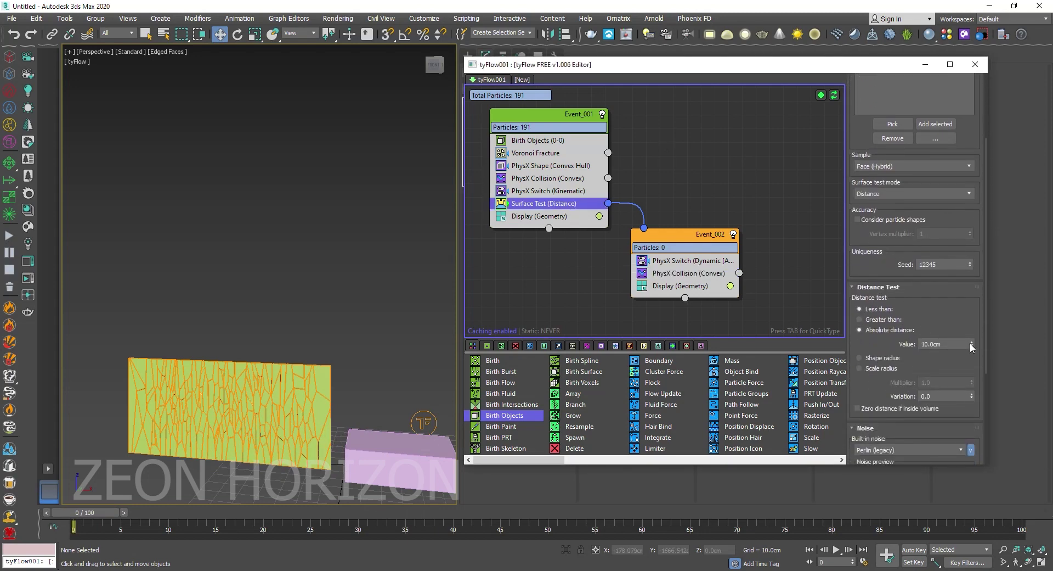
left_click_drag(970, 344, 967, 305)
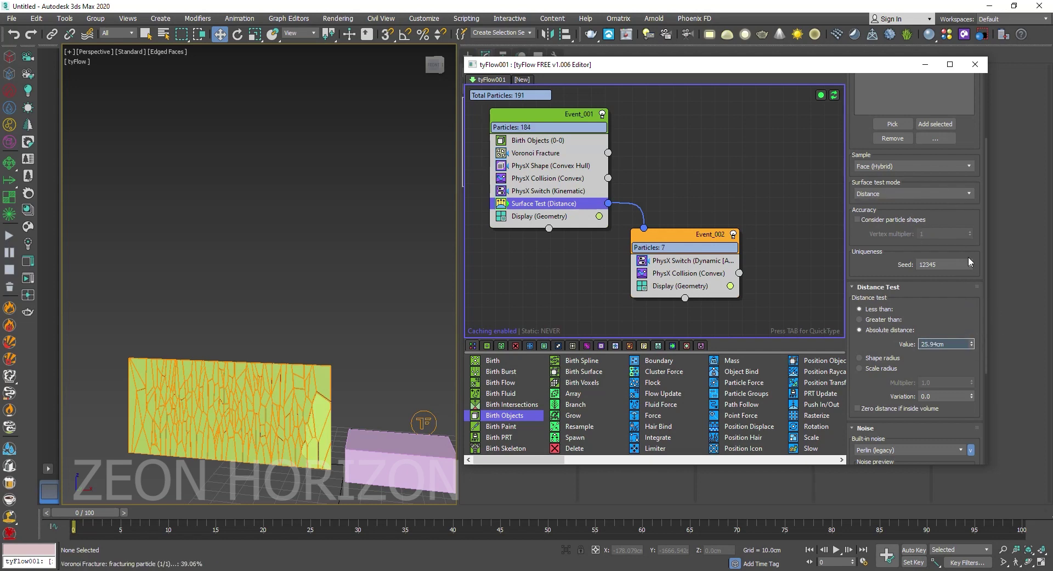
left_click_drag(963, 184, 934, 6)
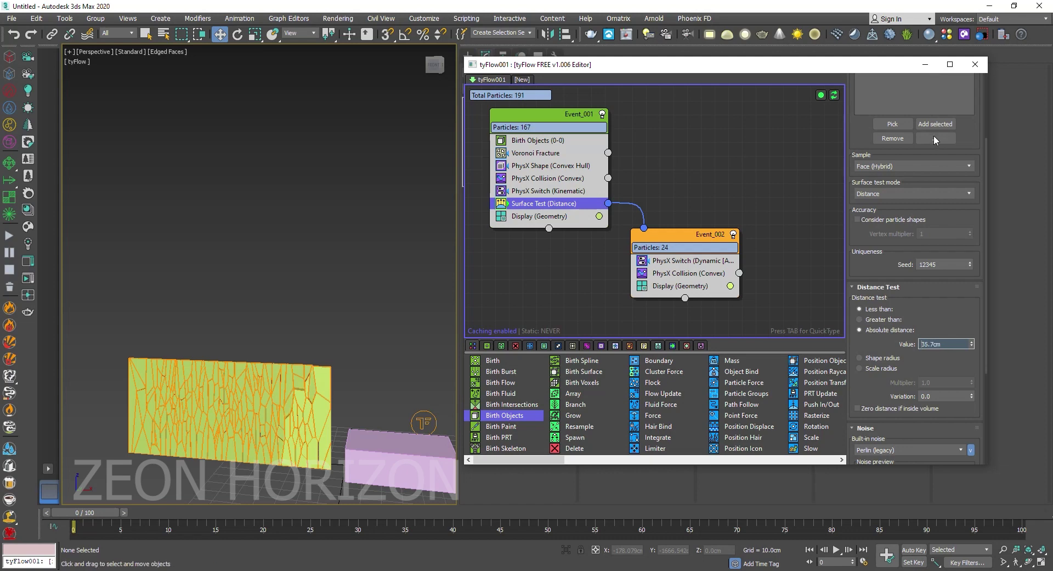
left_click_drag(933, 127, 931, 126)
left_click_drag(115, 506, 484, 491)
middle_click_drag(239, 379, 268, 317)
scroll(250, 367, "up", 3)
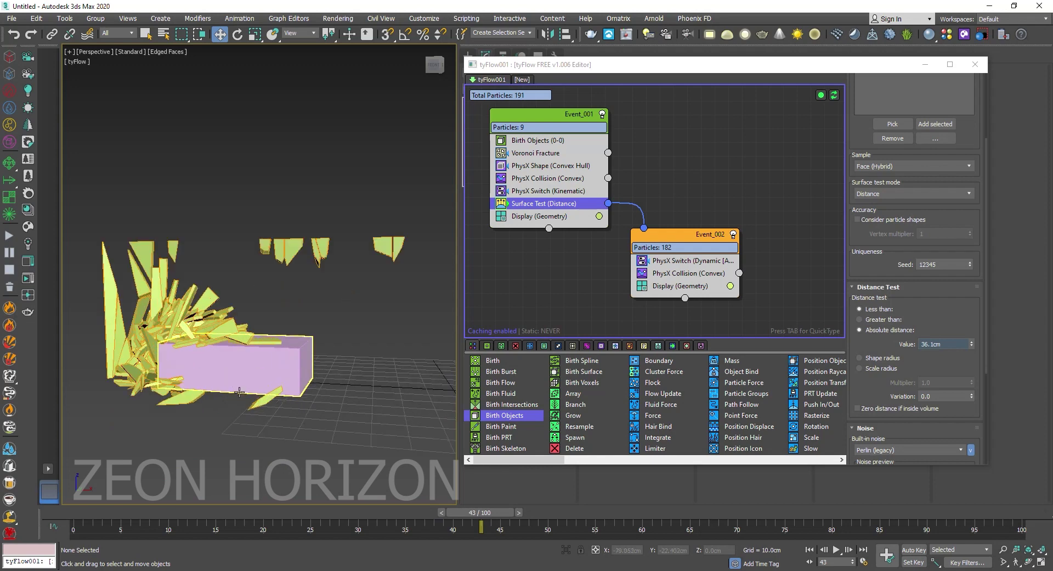
Return to the opening frames and increase the Surface Test's absolute distance to about 41.7 cm
middle_click_drag(249, 368, 233, 419)
mouse_move(92, 510)
left_mouse_down()
mouse_move(513, 513)
mouse_move(93, 512)
left_mouse_up()
key("w")
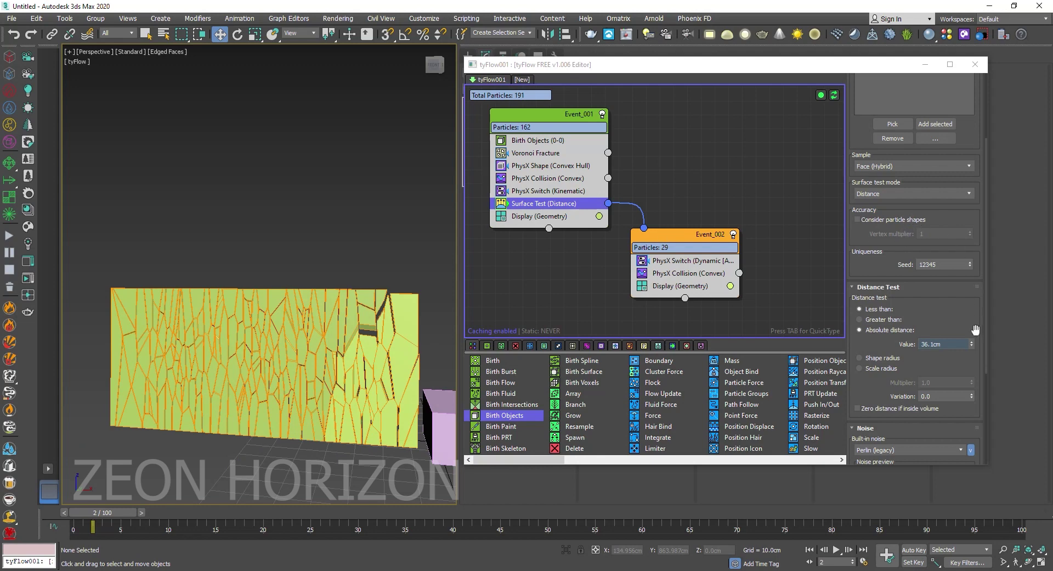
left_click_drag(971, 341, 972, 272)
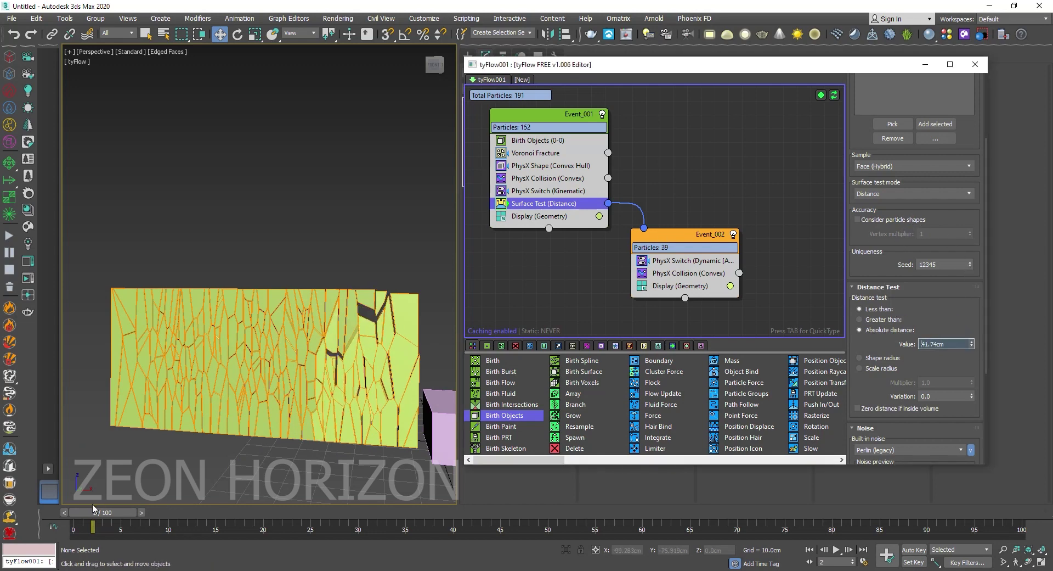
left_click_drag(93, 510, 74, 521)
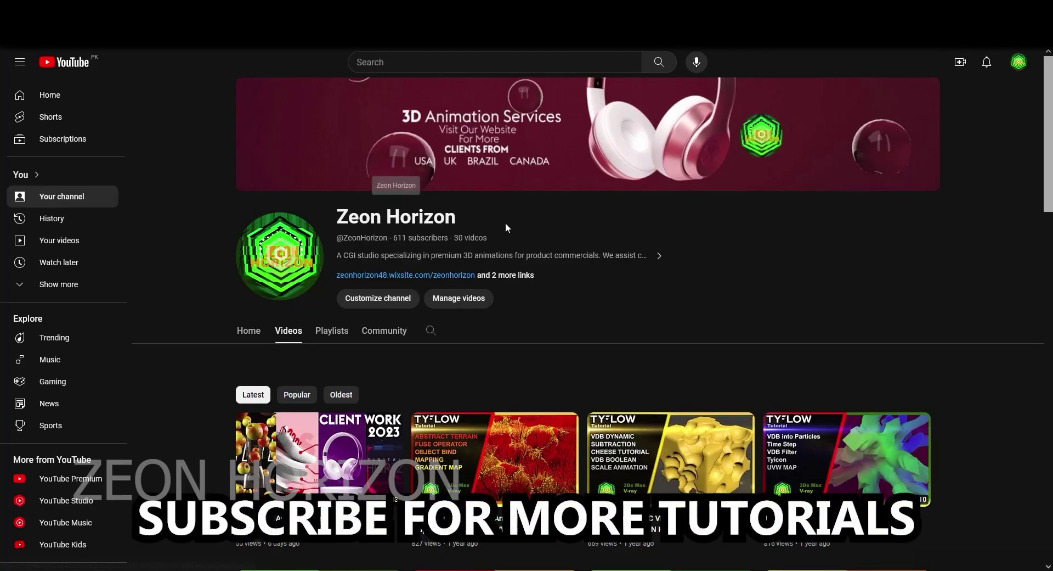
scroll(746, 207, "down", 5)
scroll(987, 230, "down", 5)
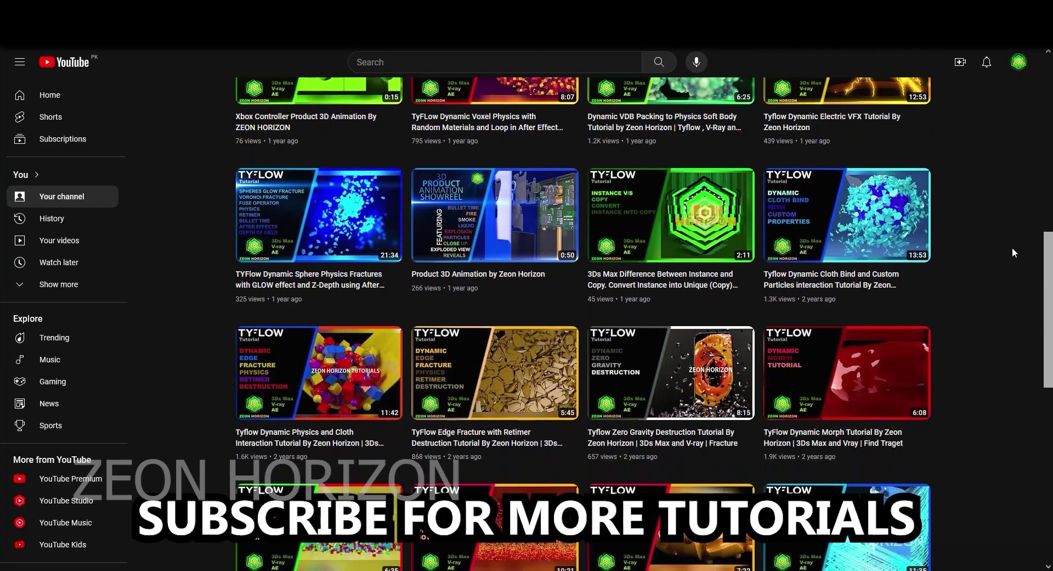
scroll(1004, 272, "down", 3)
scroll(1003, 291, "up", 11)
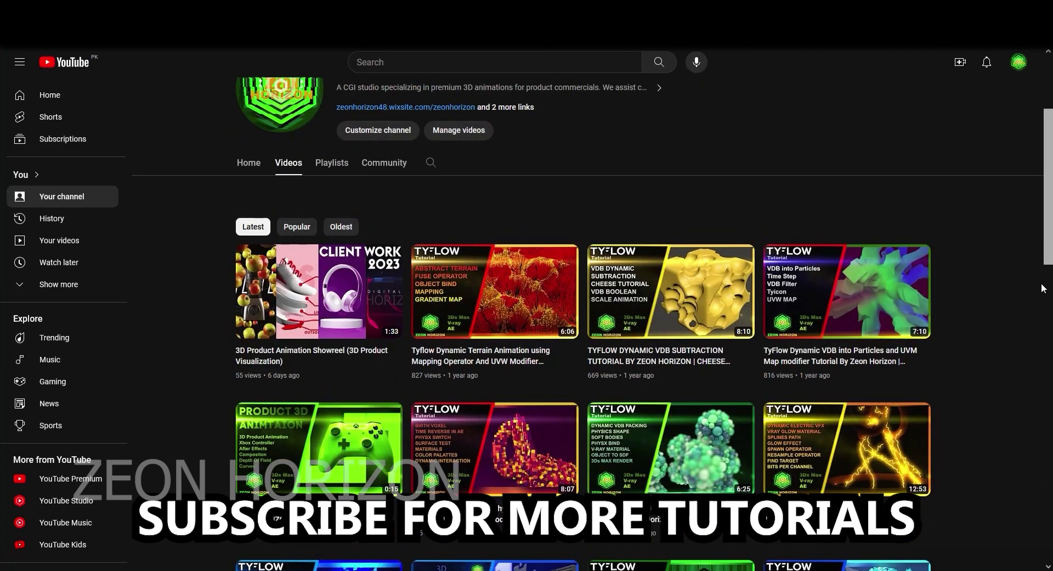
scroll(1031, 293, "up", 3)
scroll(988, 274, "down", 10)
scroll(971, 272, "up", 3)
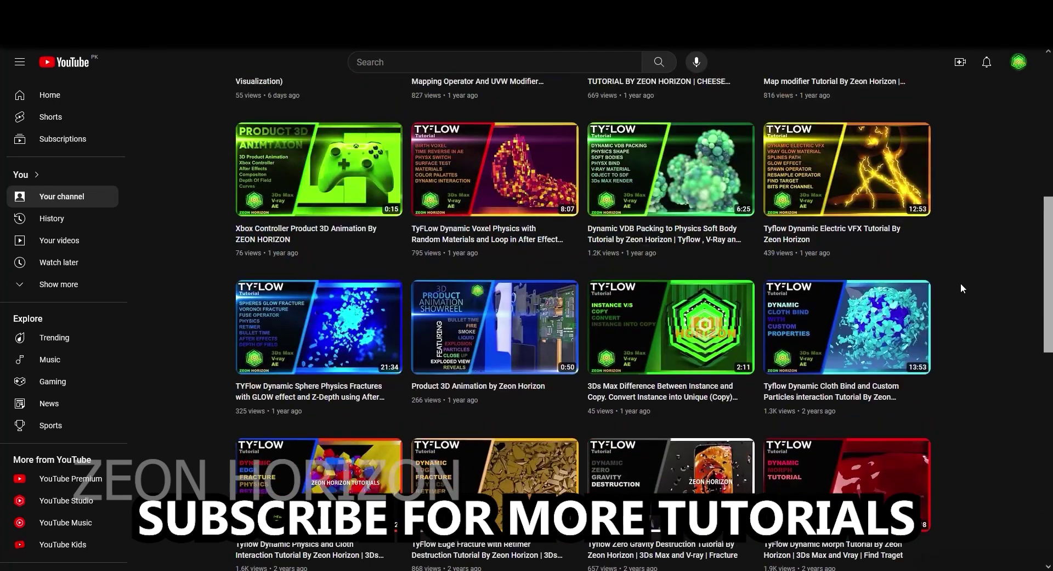
scroll(965, 282, "up", 5)
scroll(1038, 260, "up", 3)
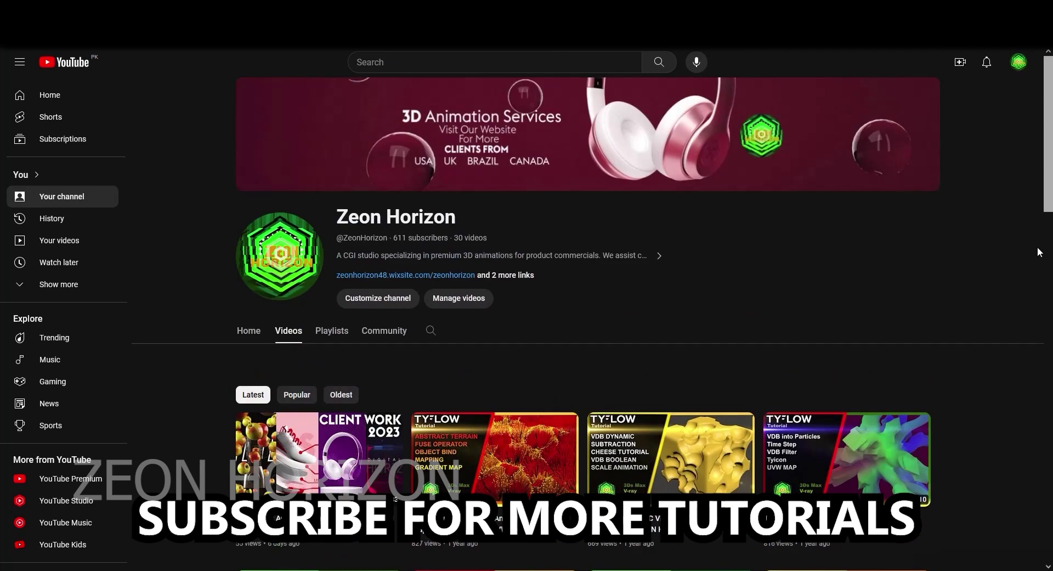